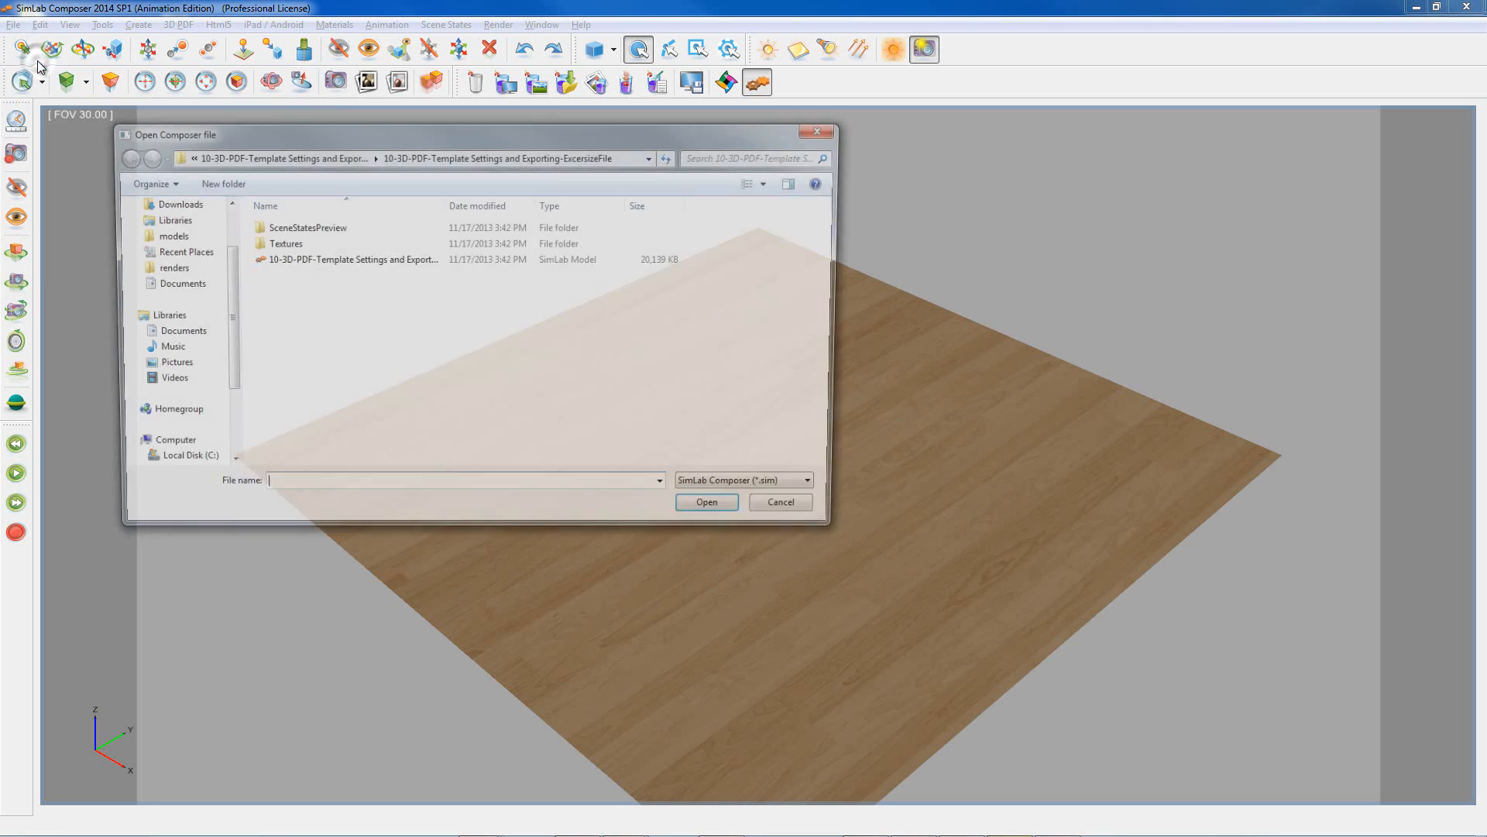
Step: Open 10-3D-PDF-Template Settings and Exporting-ExcersizeFile.sim and zoom in on the house model
left_click(280, 260)
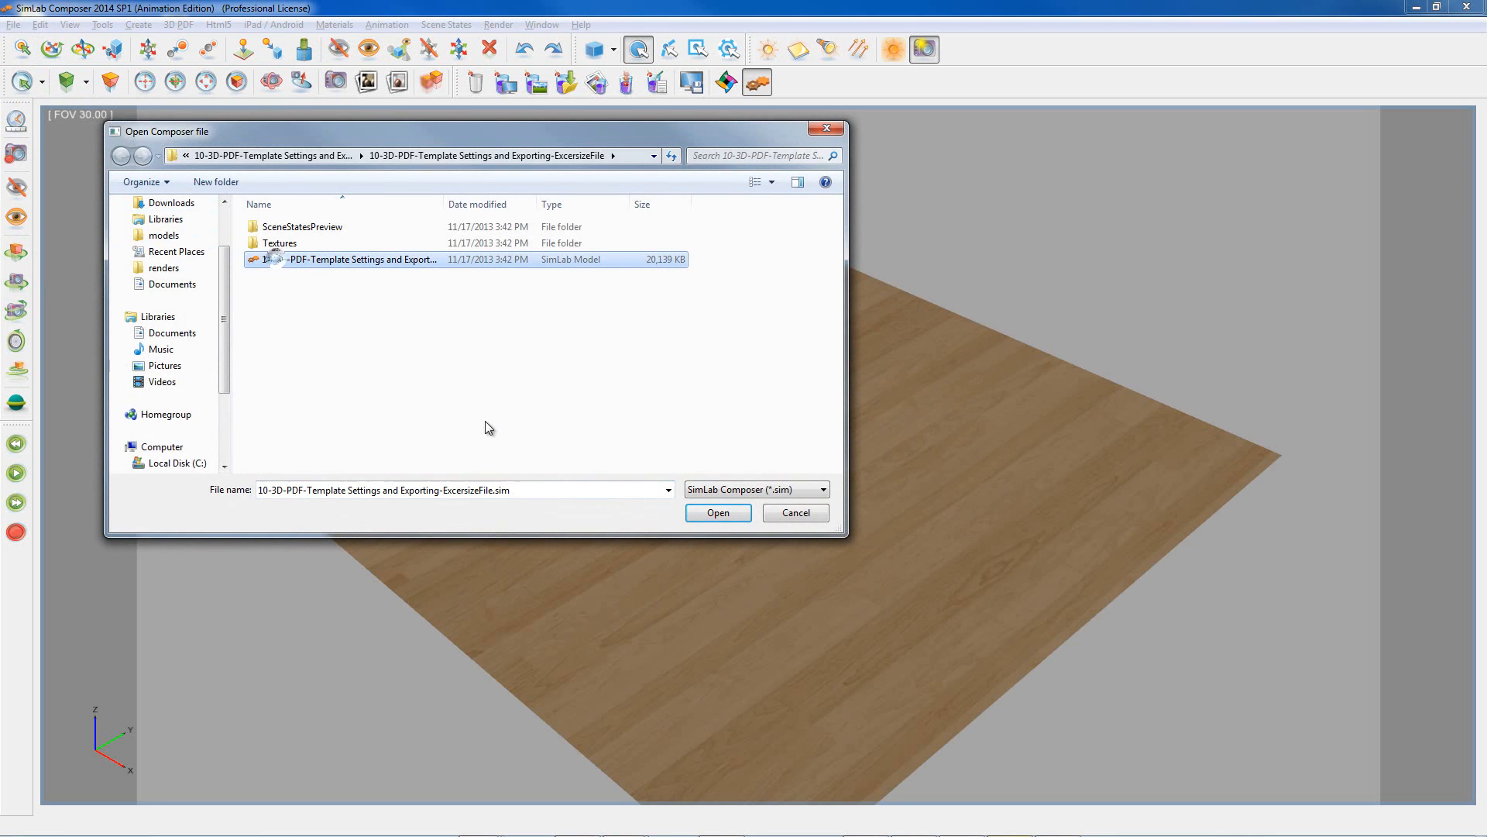
left_click(720, 514)
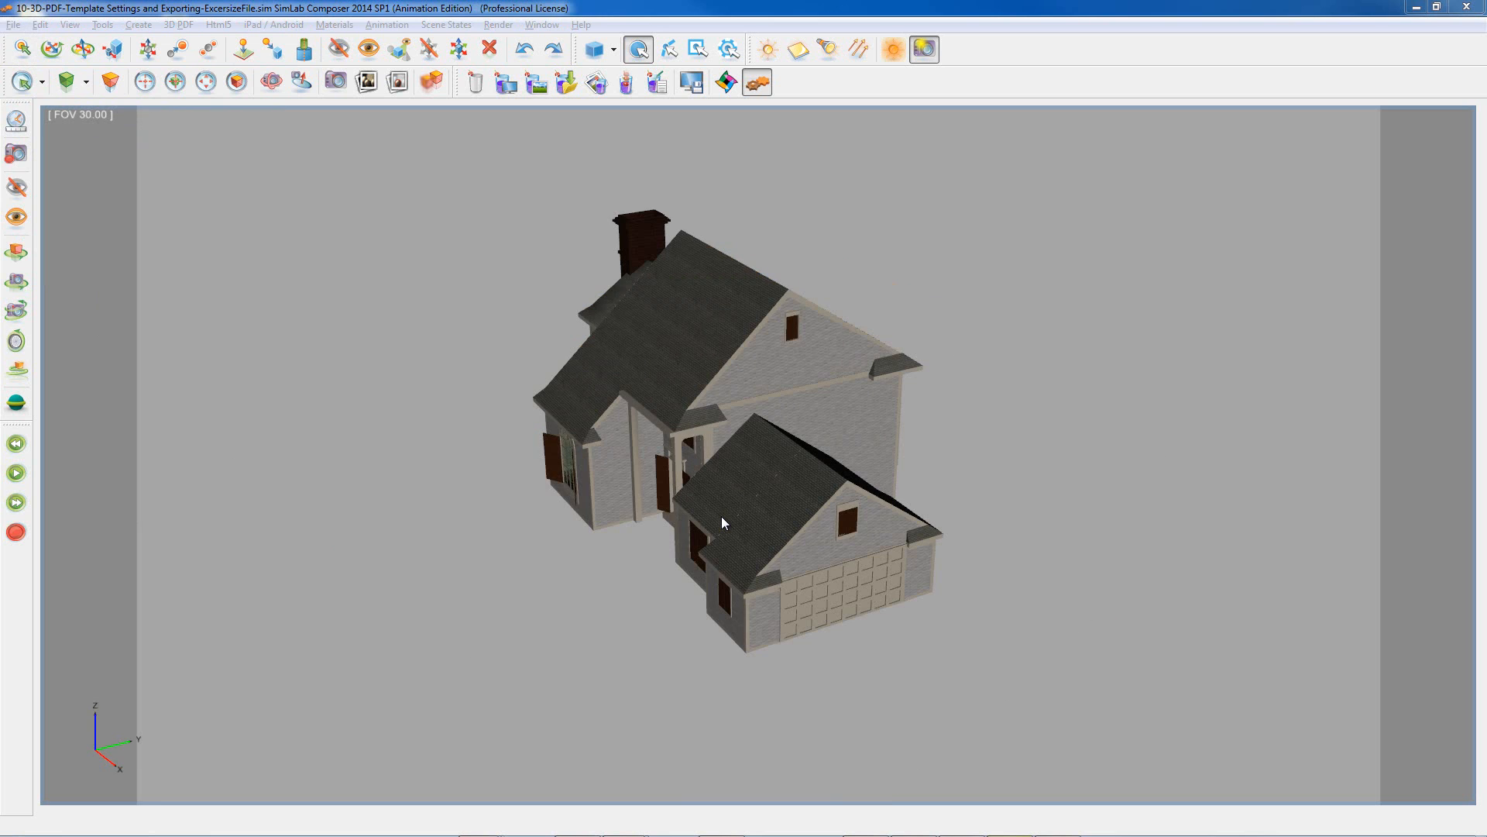
left_click_drag(722, 516, 718, 614)
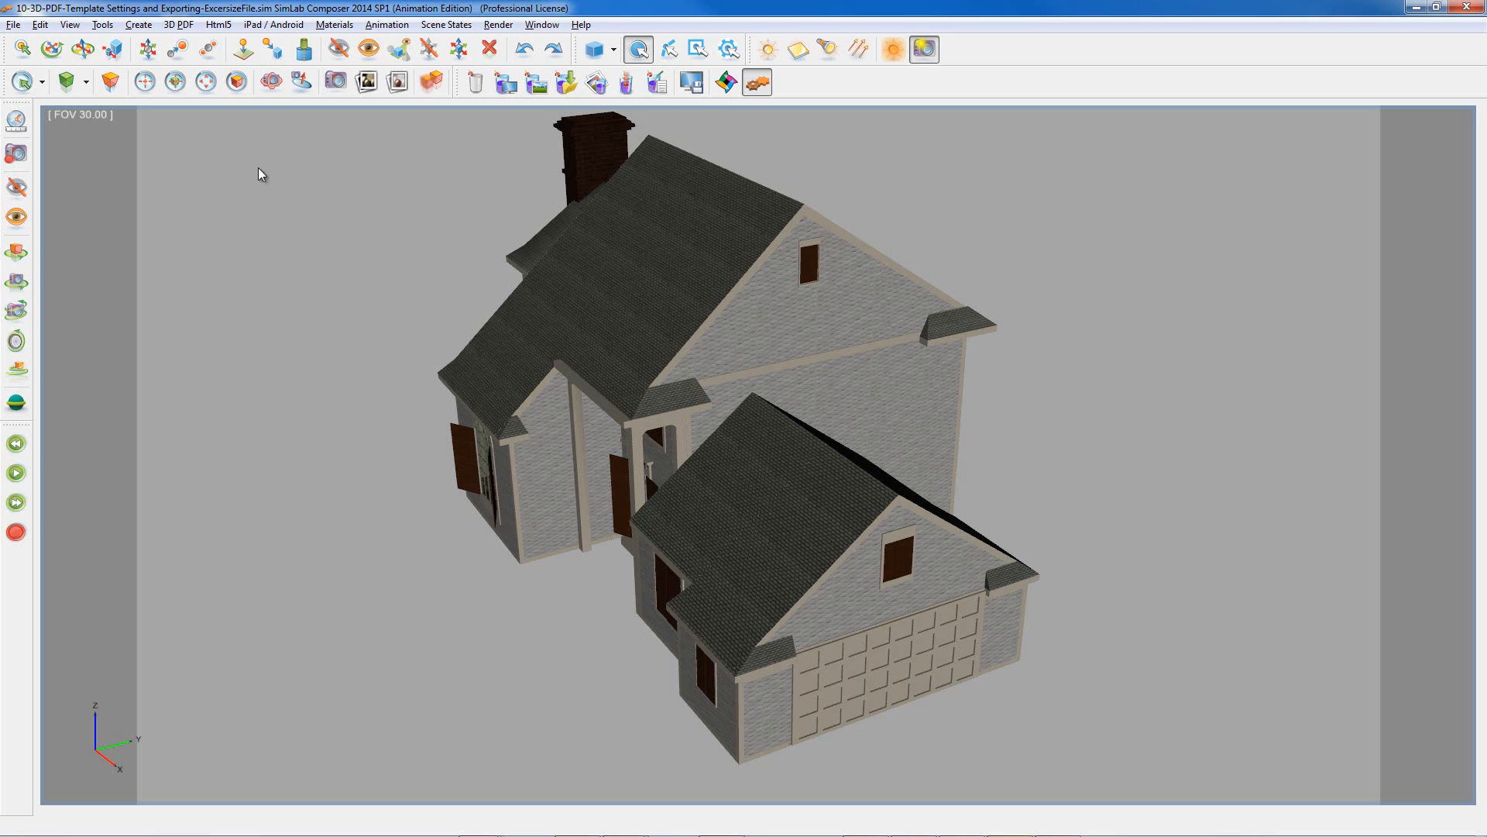
left_click(178, 24)
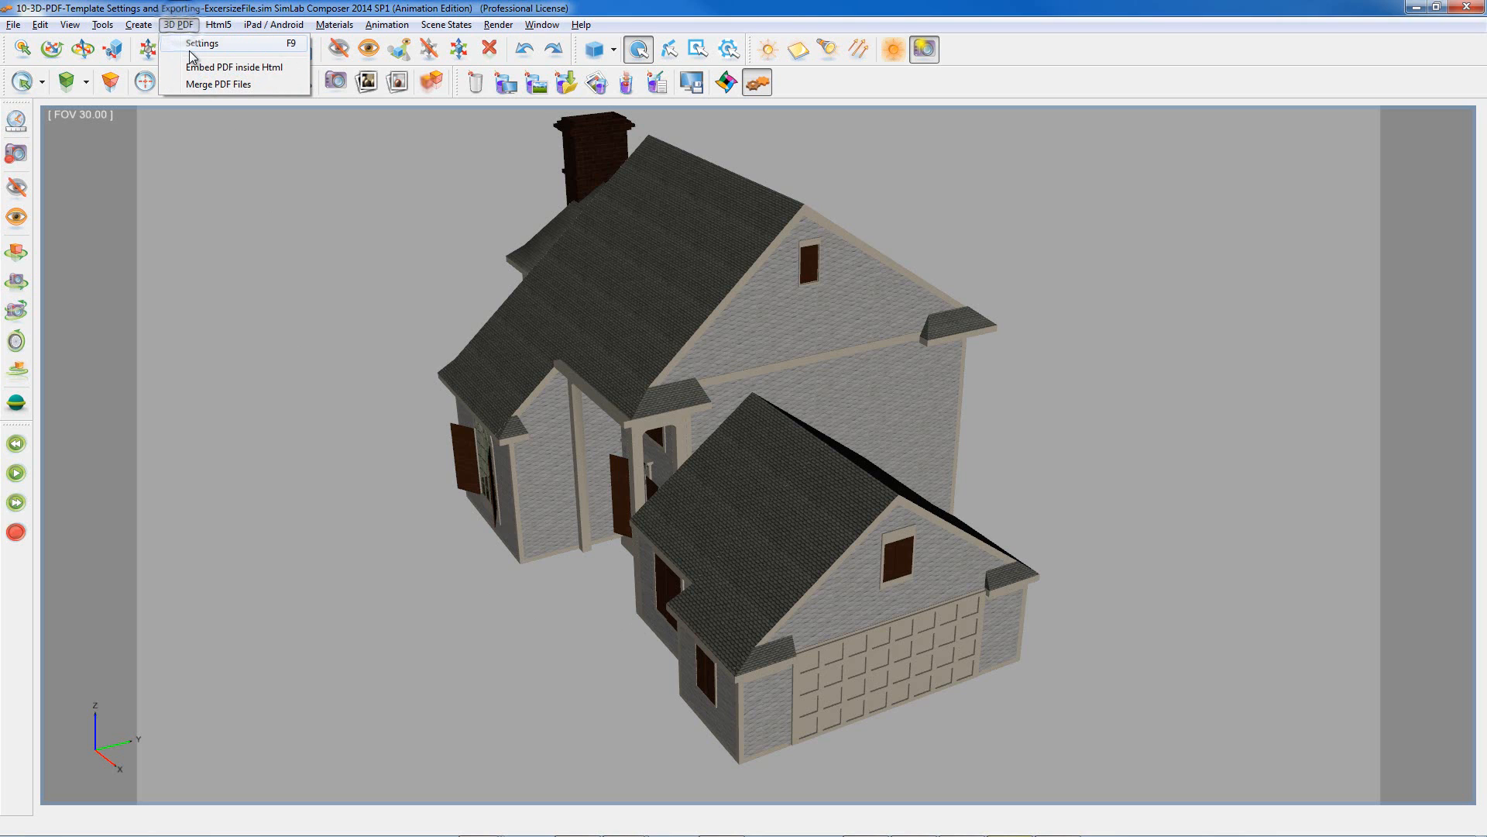
Step: Choose the House-Template_1280X720 template in the 3D PDF settings and view the Page options
left_click(191, 48)
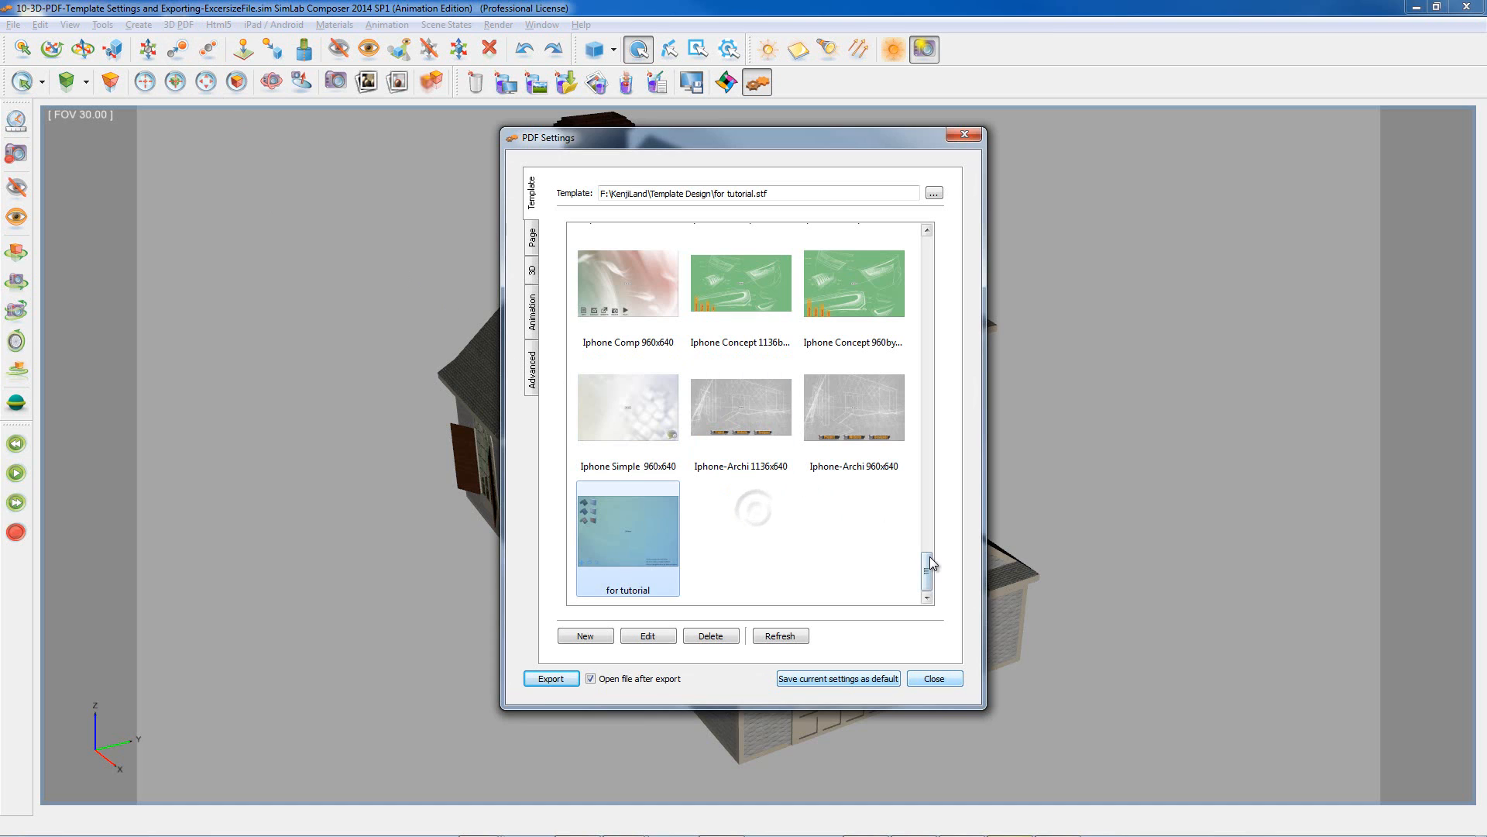
mouse_move(929, 565)
left_mouse_down()
mouse_move(929, 537)
mouse_move(928, 558)
left_mouse_up()
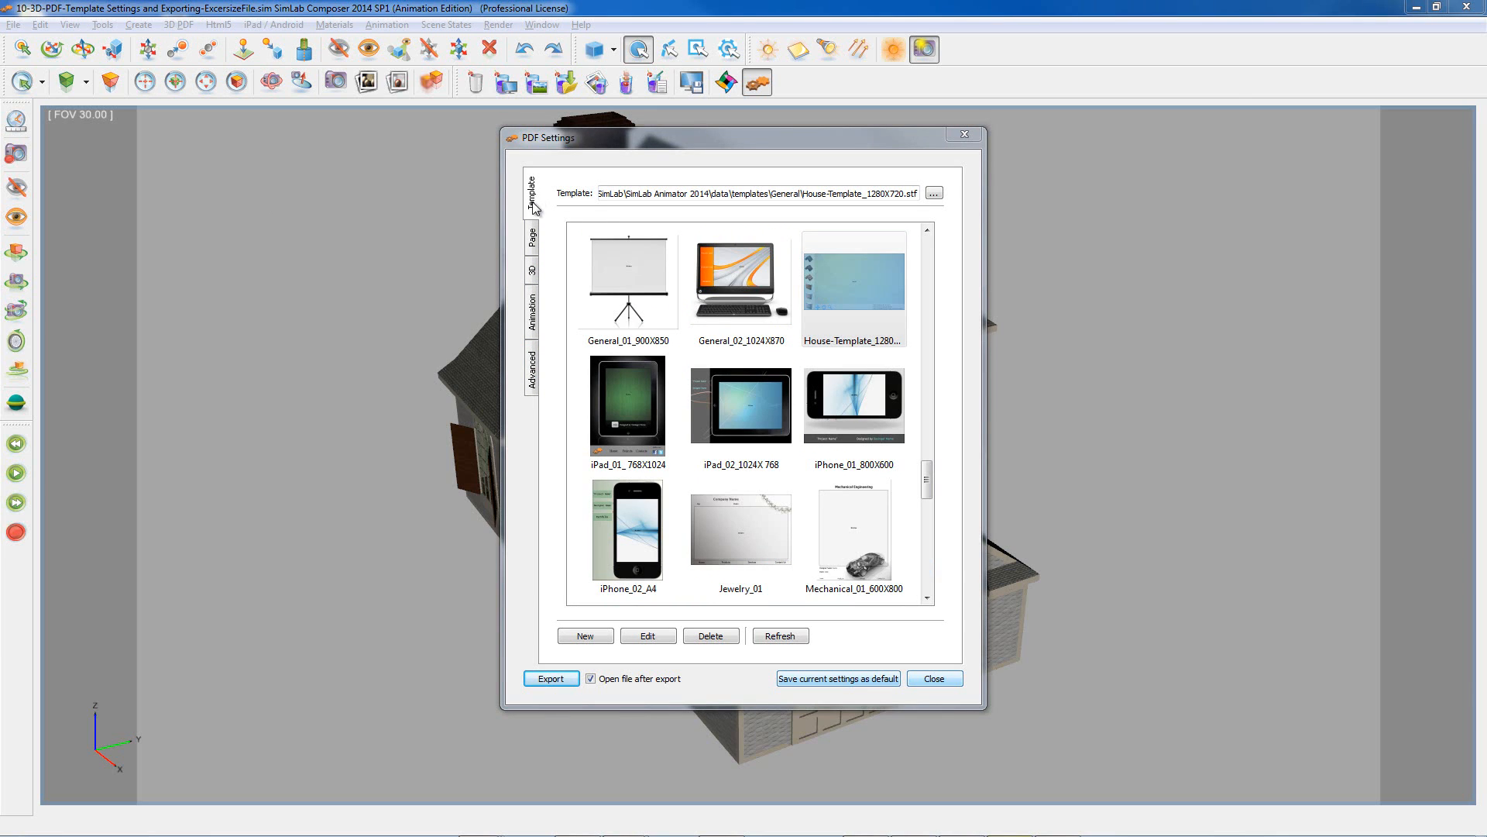
left_click(533, 237)
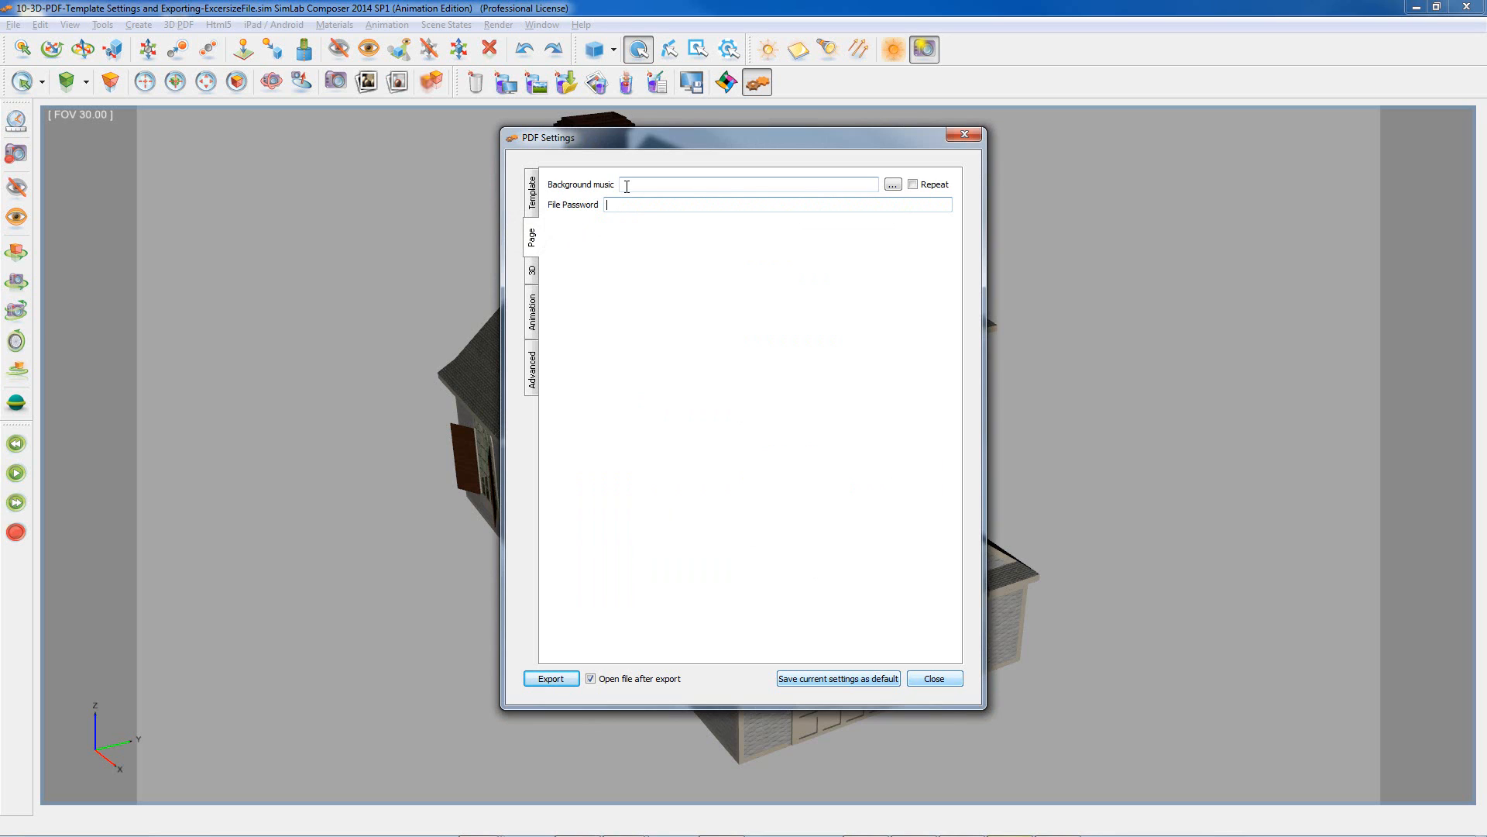
Step: Leave the PDF page settings with no background music and an empty file password
left_click(893, 186)
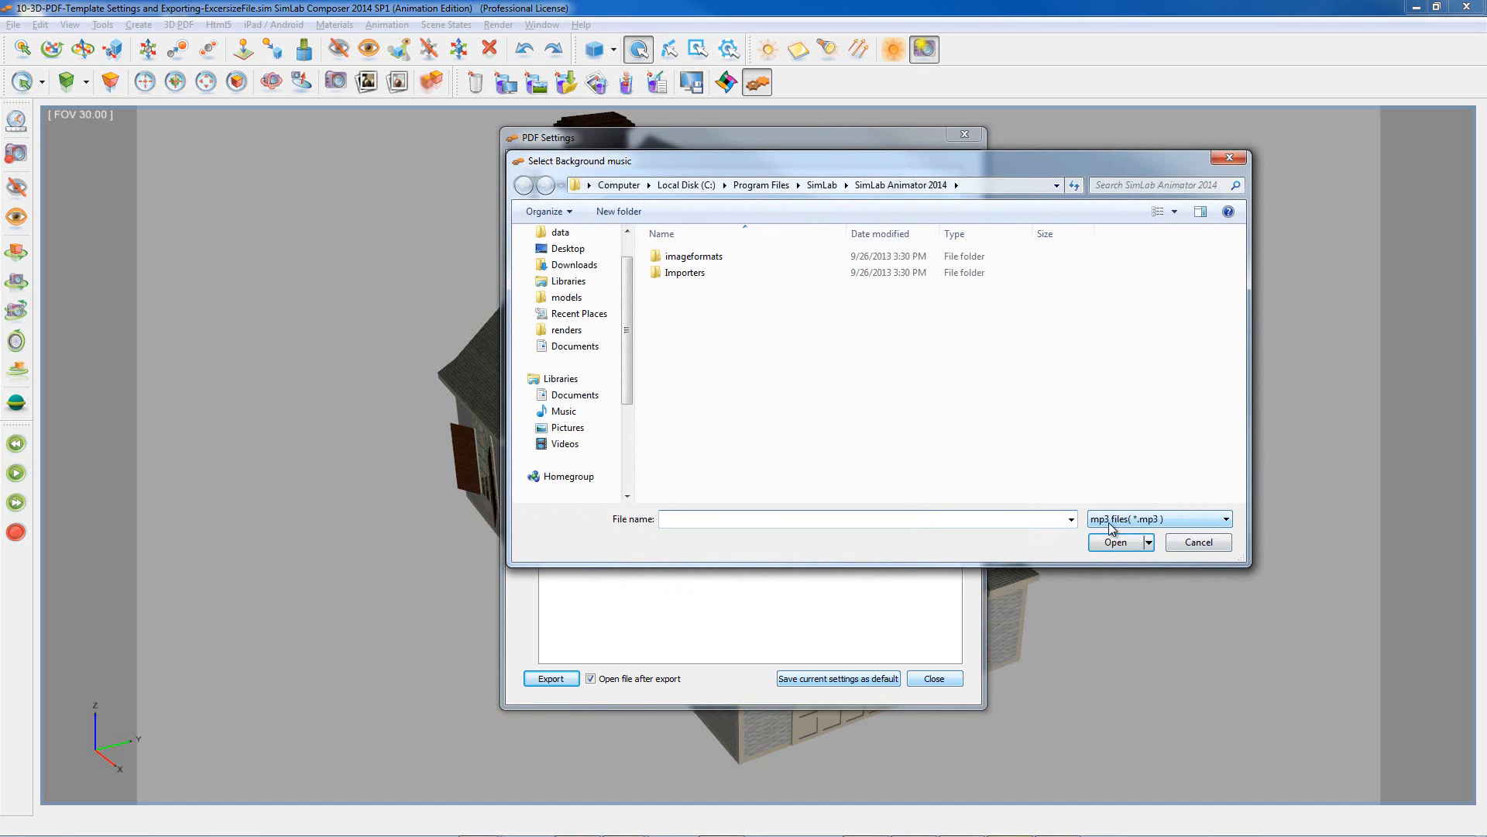
left_click(1186, 542)
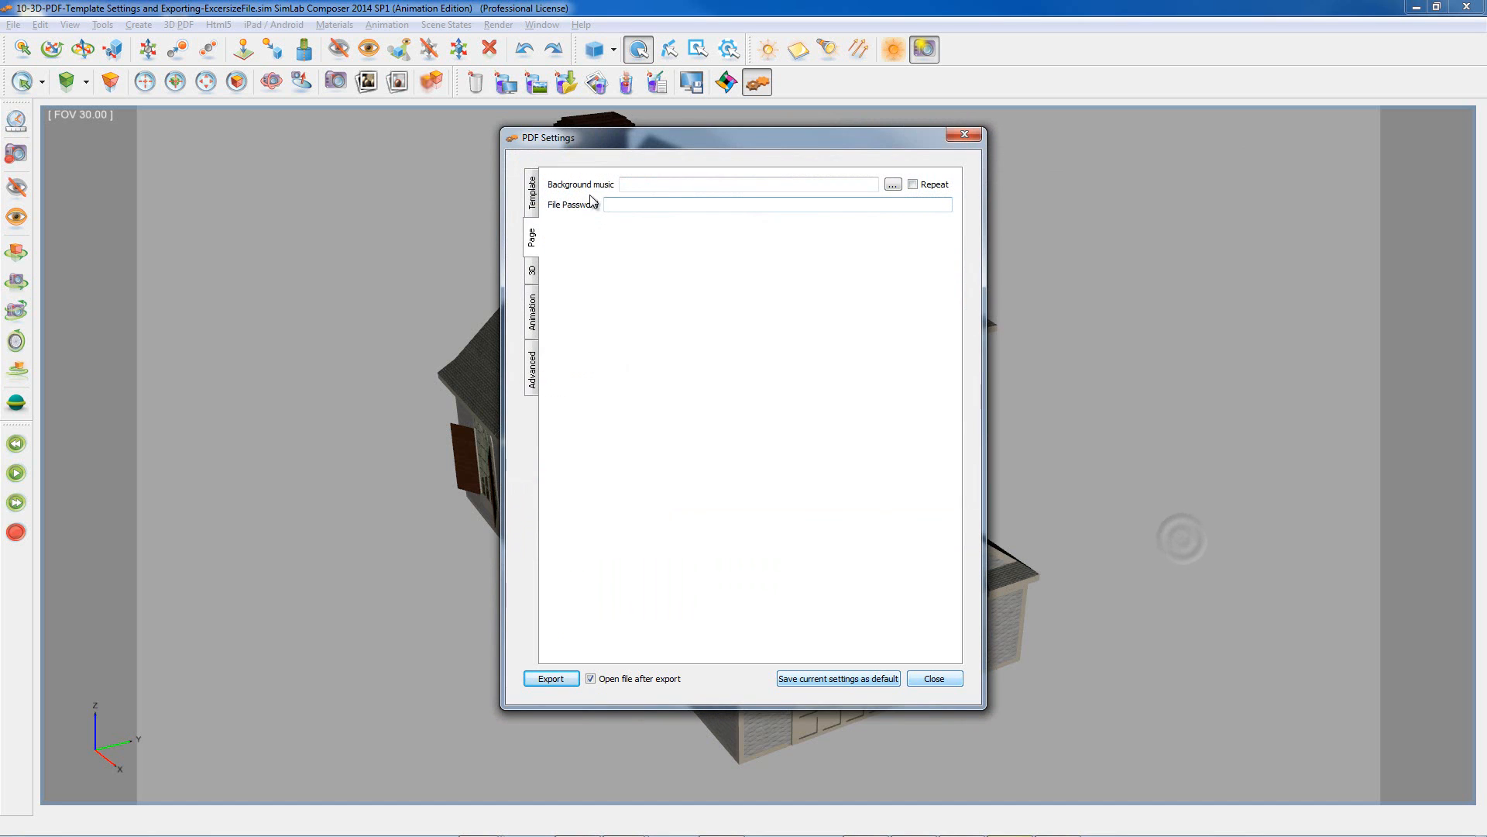
left_click(620, 205)
type("123")
left_click_drag(627, 209, 578, 212)
key("BackSpace")
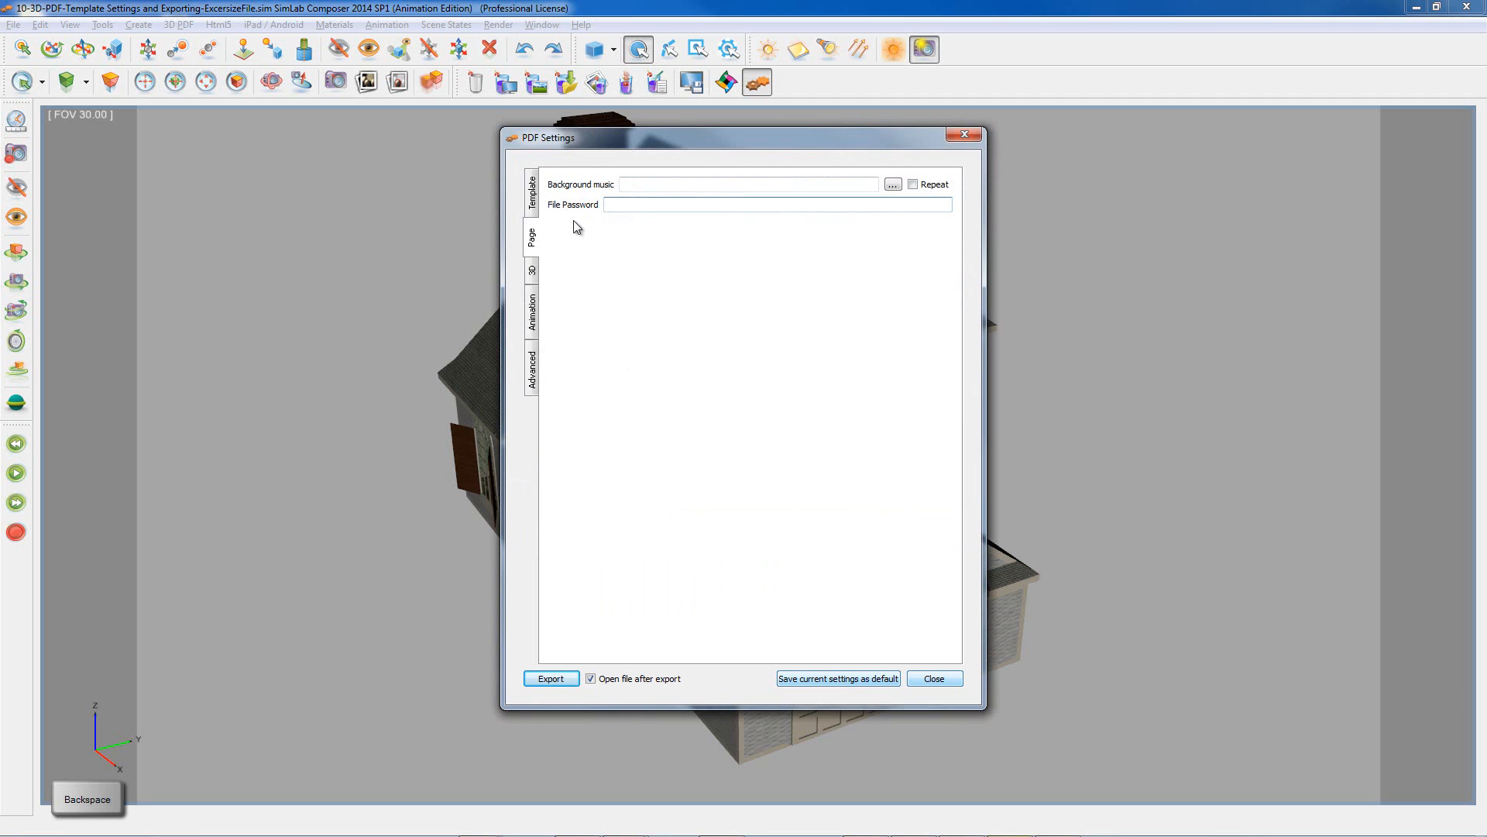
Step: Enable Show 3D Toolbar in the PDF's 3D options
left_click(532, 271)
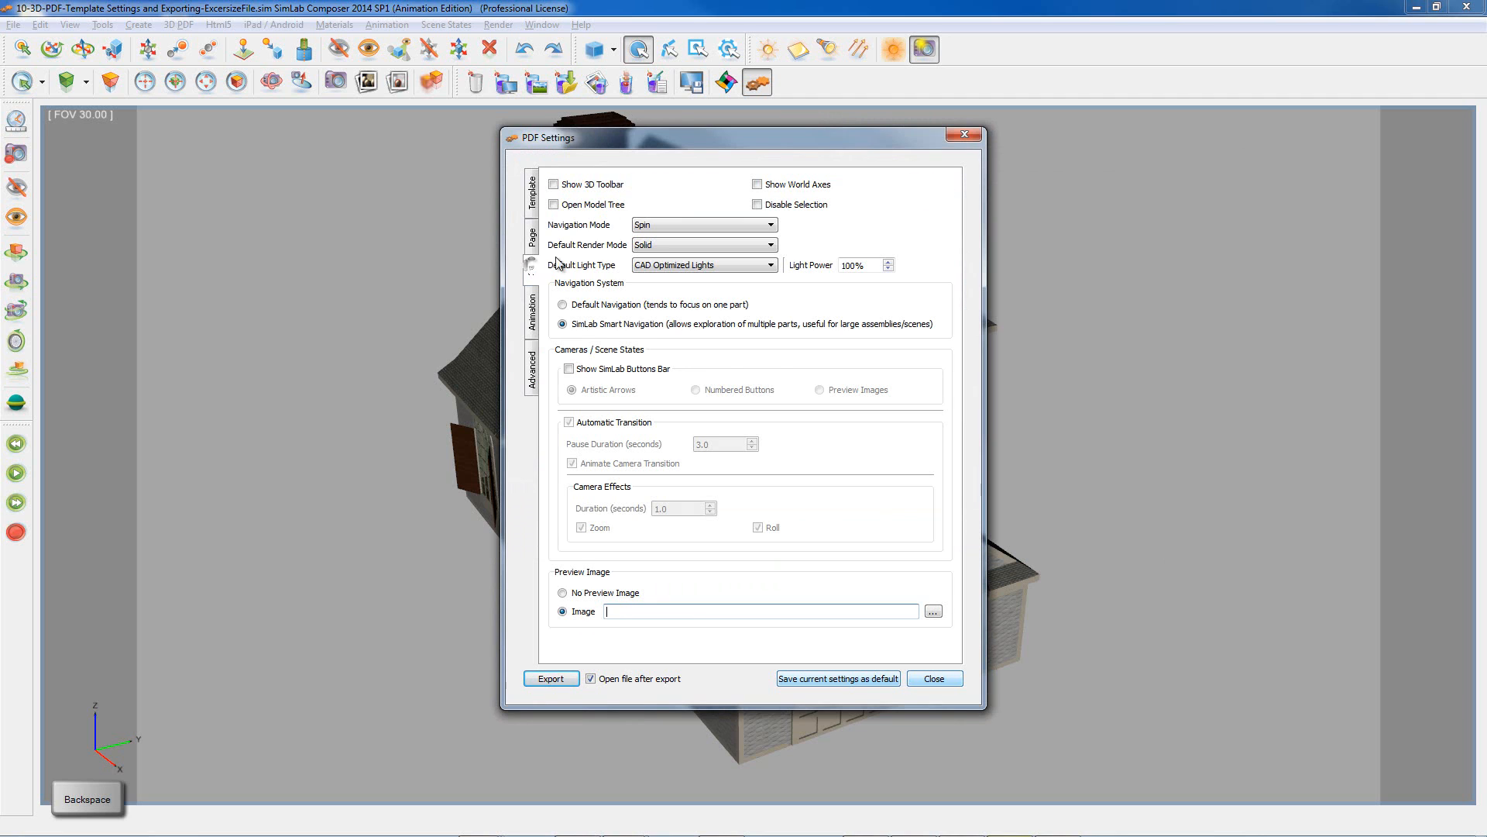
left_click(553, 185)
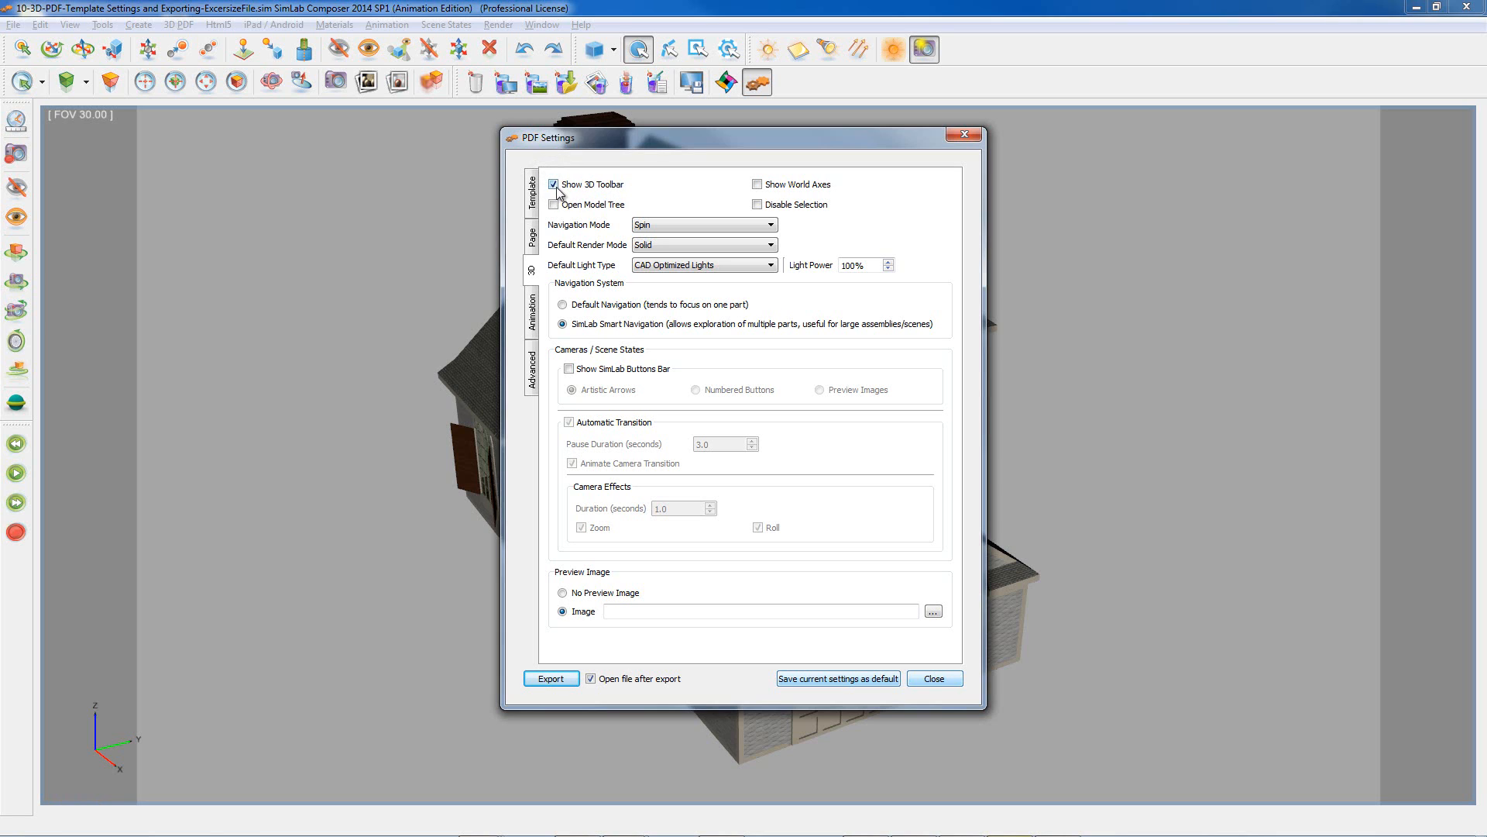
left_click(556, 188)
left_click(554, 186)
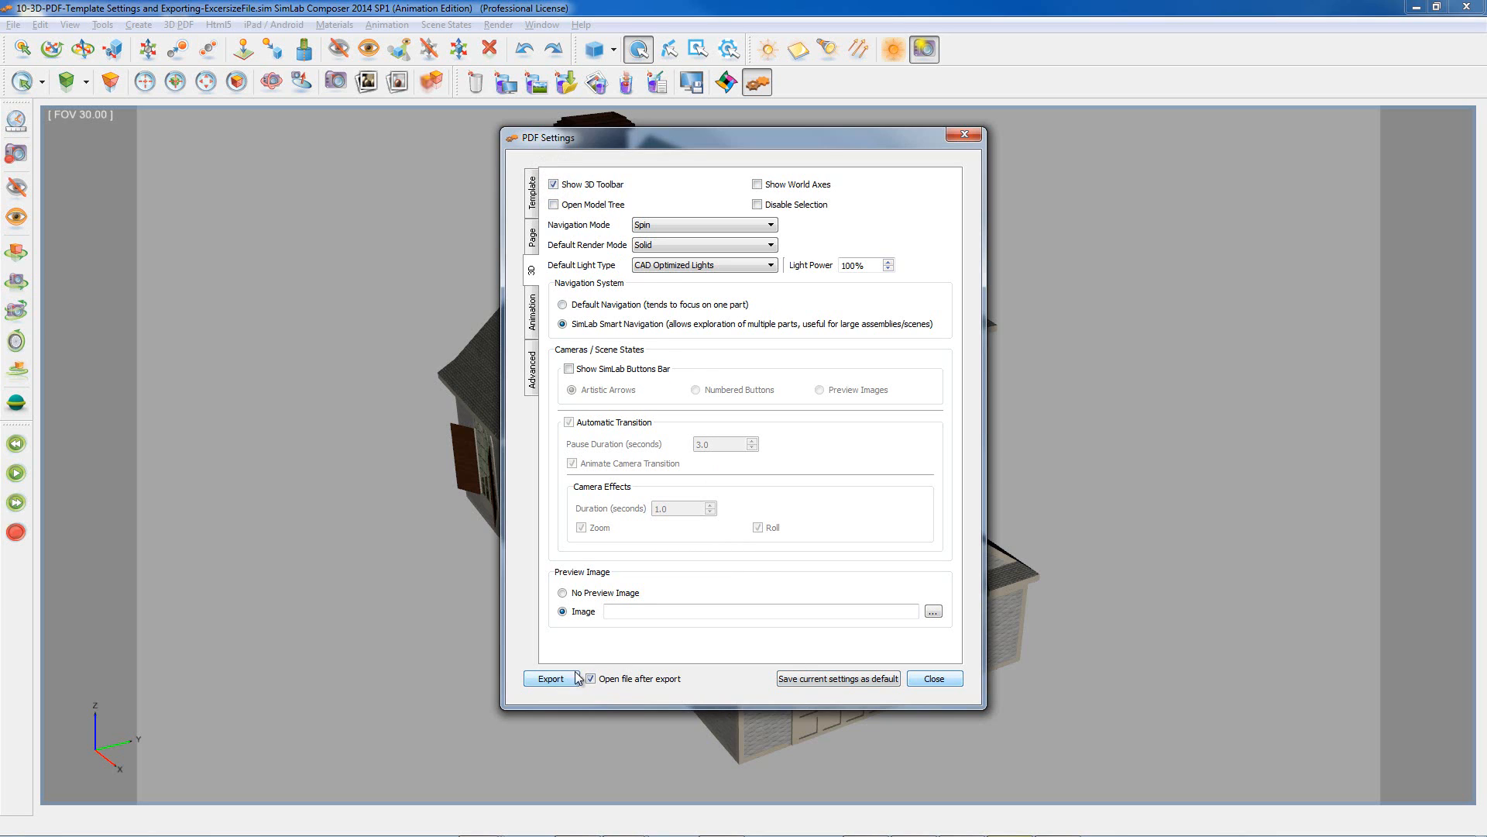
Step: Turn on Open Model Tree, Disable Selection and Show World Axes for the PDF
left_click(553, 205)
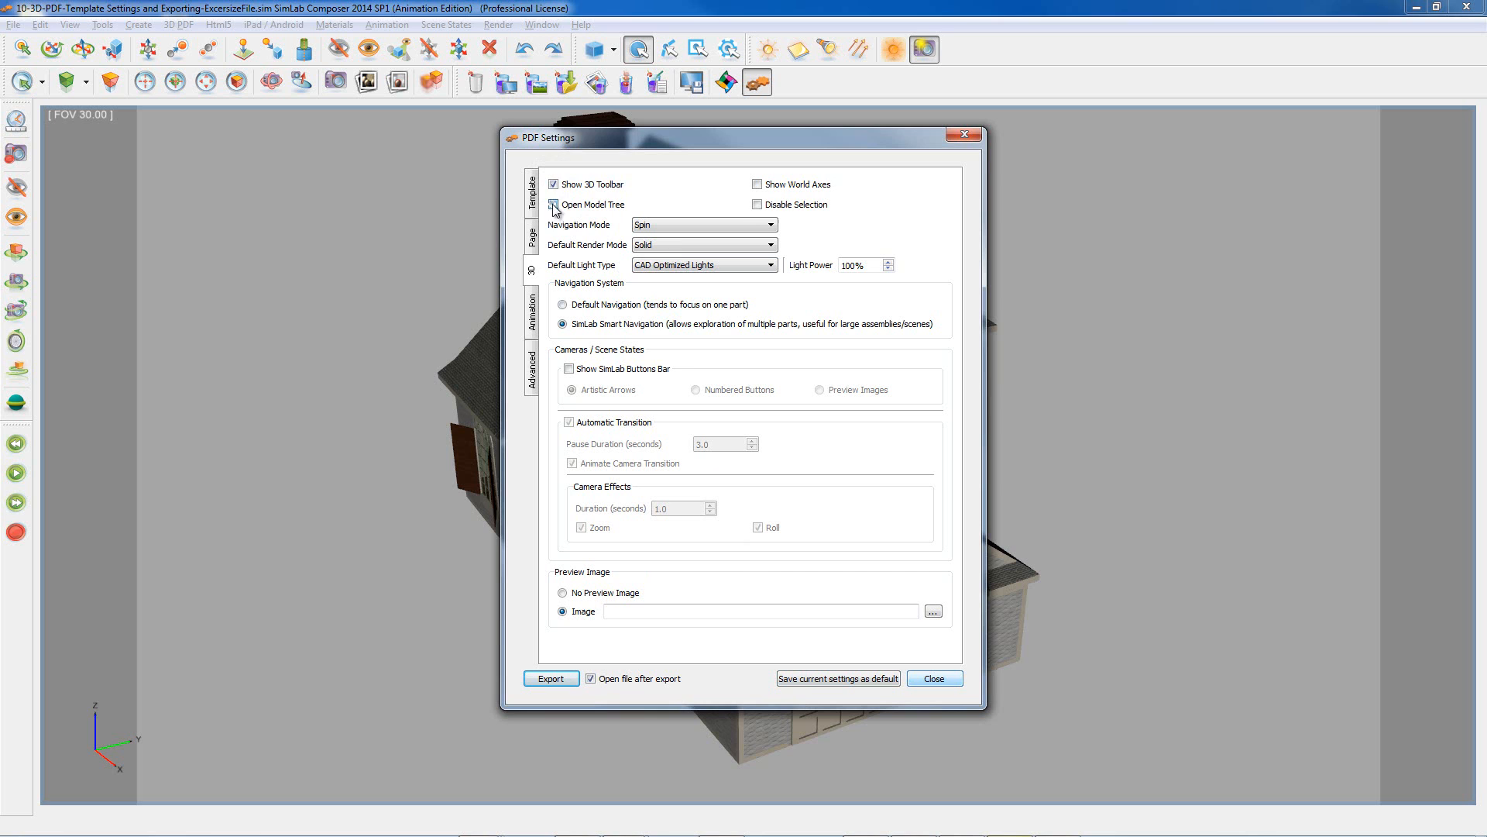
left_click(758, 205)
left_click(757, 186)
Step: Export the 3D PDF as Delete me.pdf, replacing the existing file
left_click(551, 679)
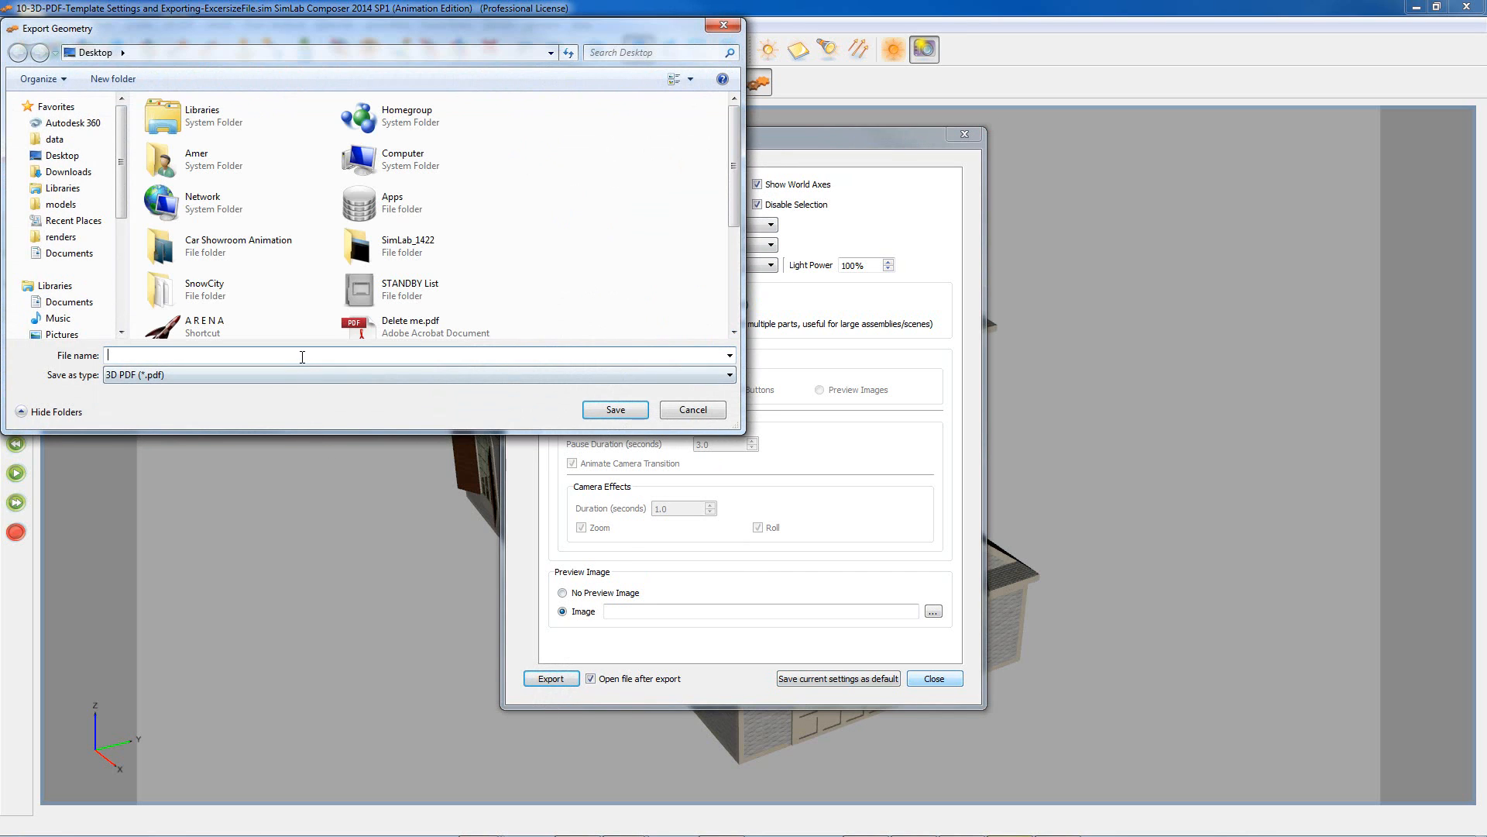
type("Dle")
key("BackSpace")
key("BackSpace")
type("el")
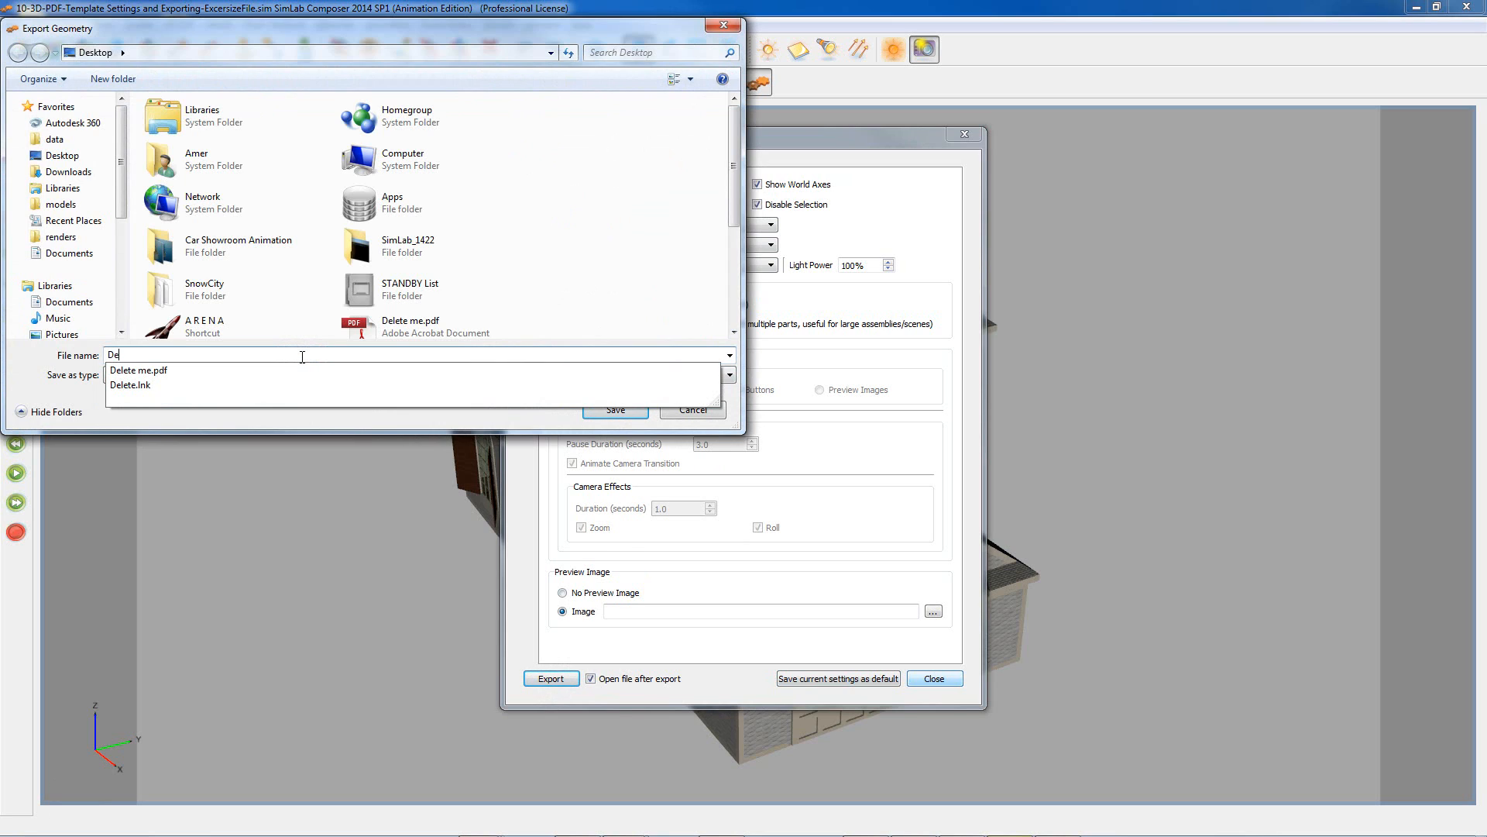
key("Down")
key("Return")
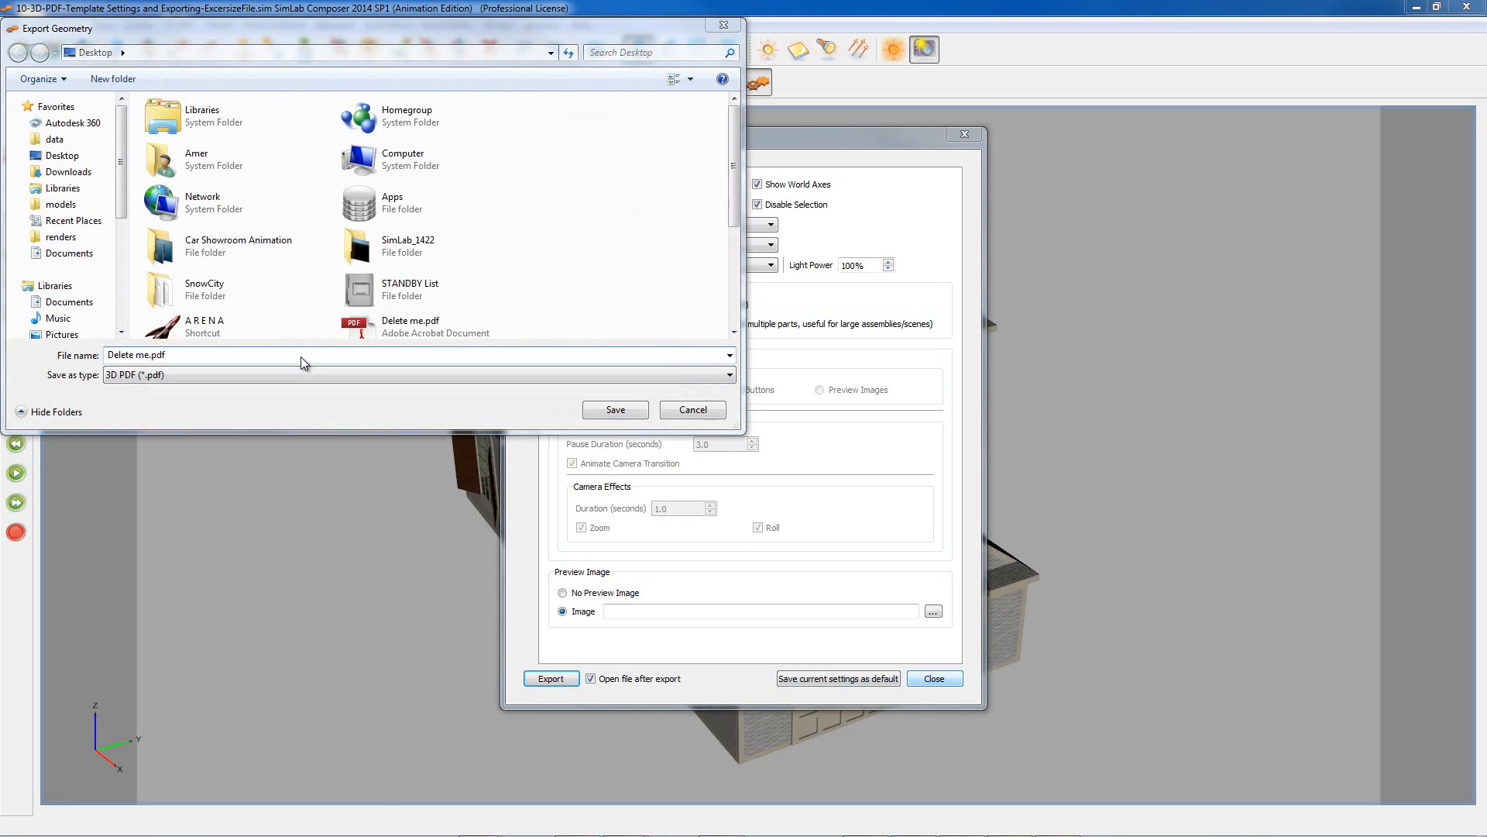
key("Return")
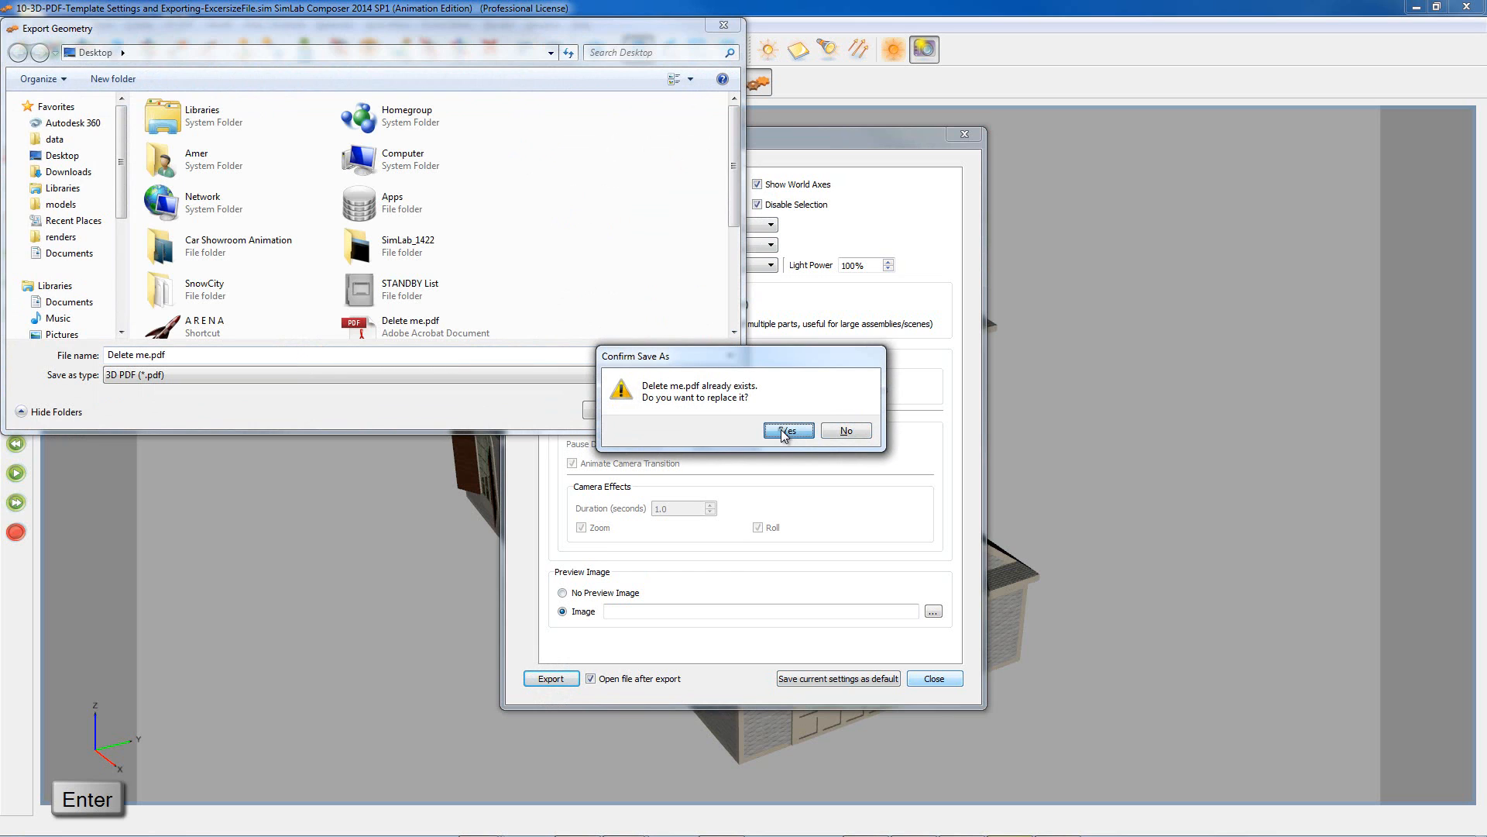
left_click(777, 430)
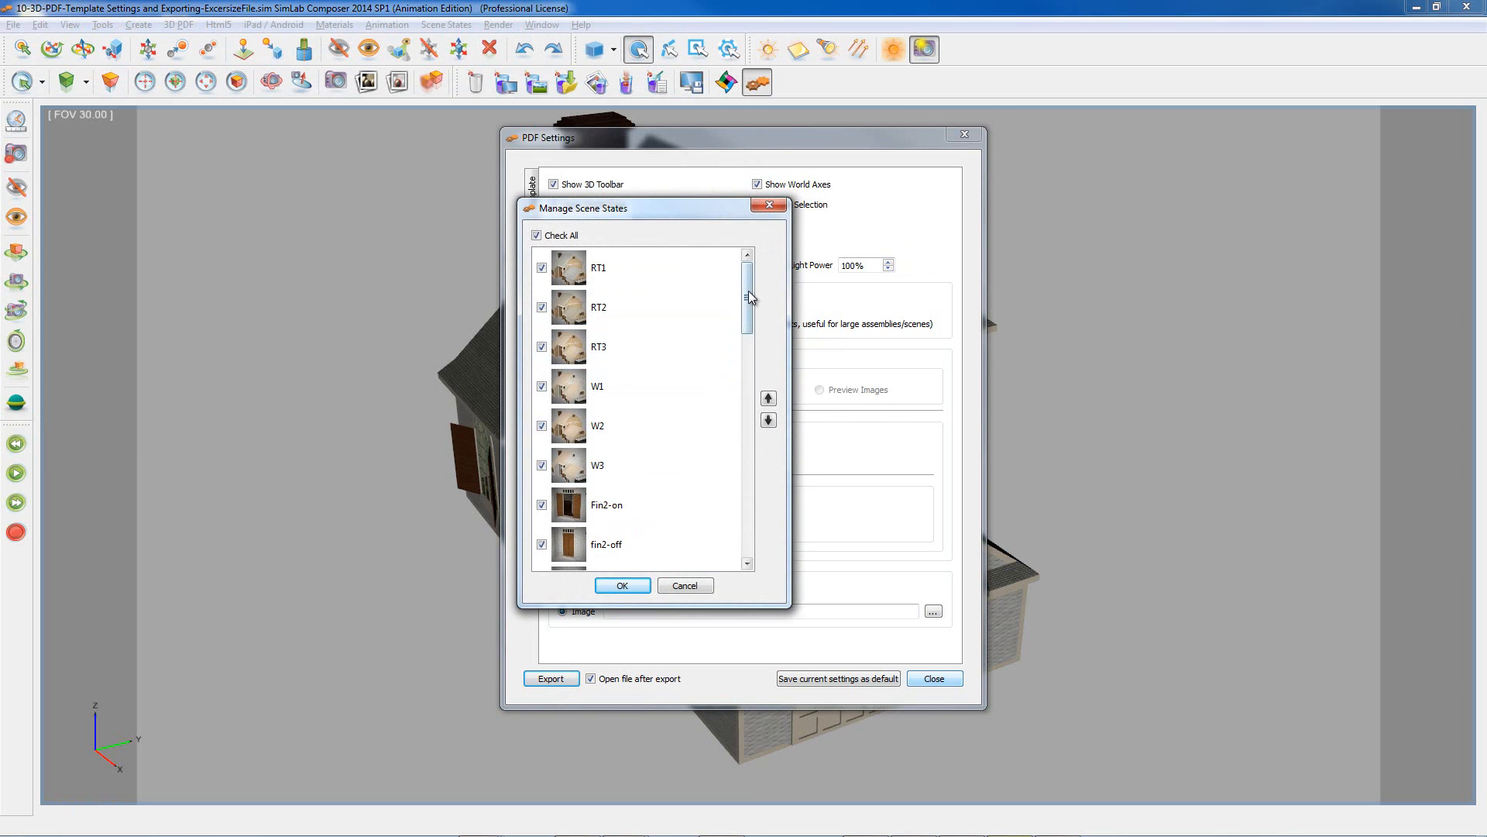
mouse_move(748, 291)
left_mouse_down()
mouse_move(734, 538)
mouse_move(749, 280)
left_mouse_up()
Step: Finish the export with all scene states, then view the house in Solid Outline mode
left_click(624, 588)
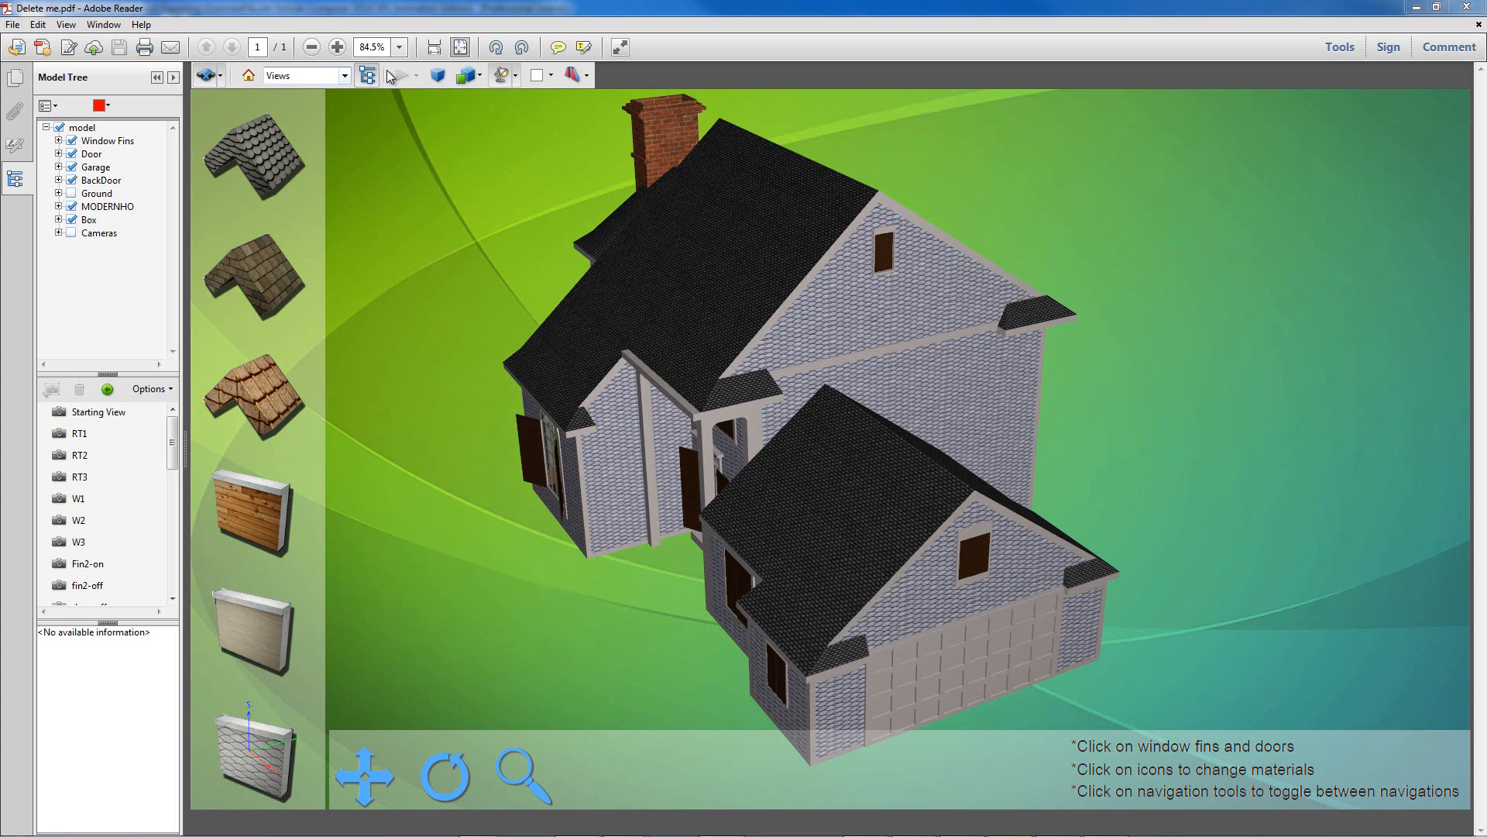
left_click(587, 76)
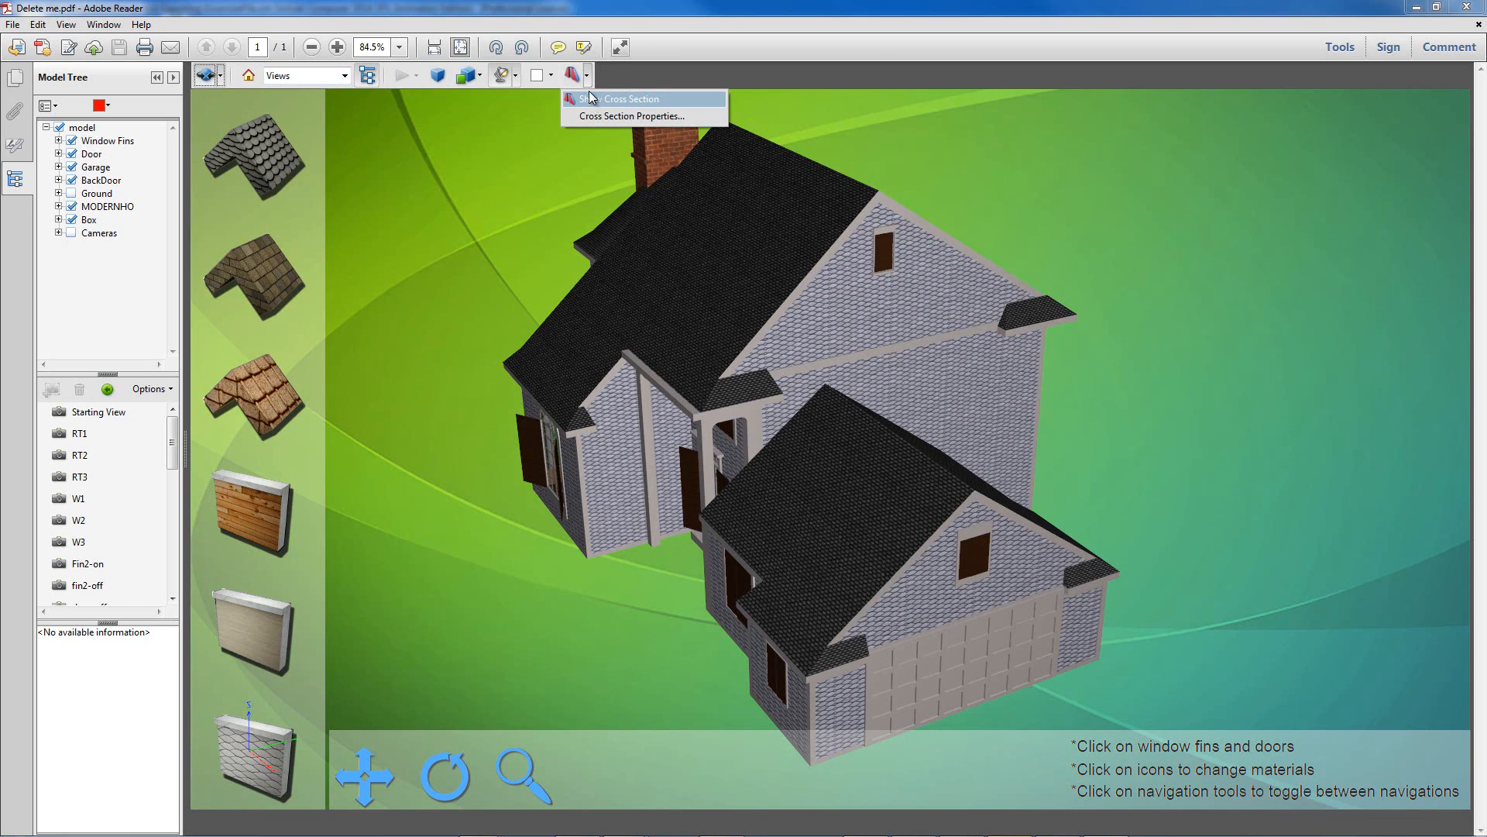
left_click(589, 78)
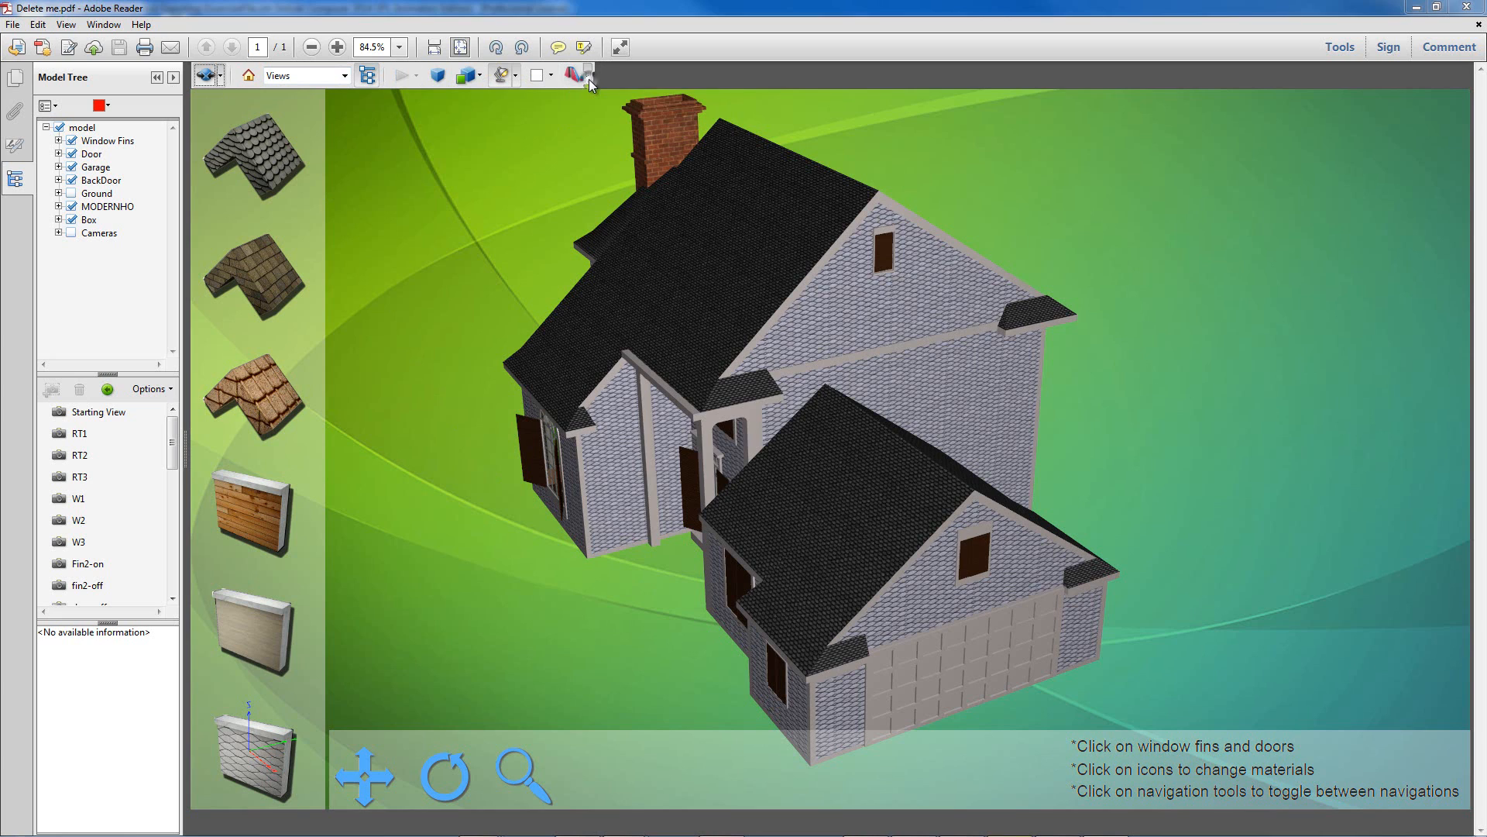
left_click(481, 78)
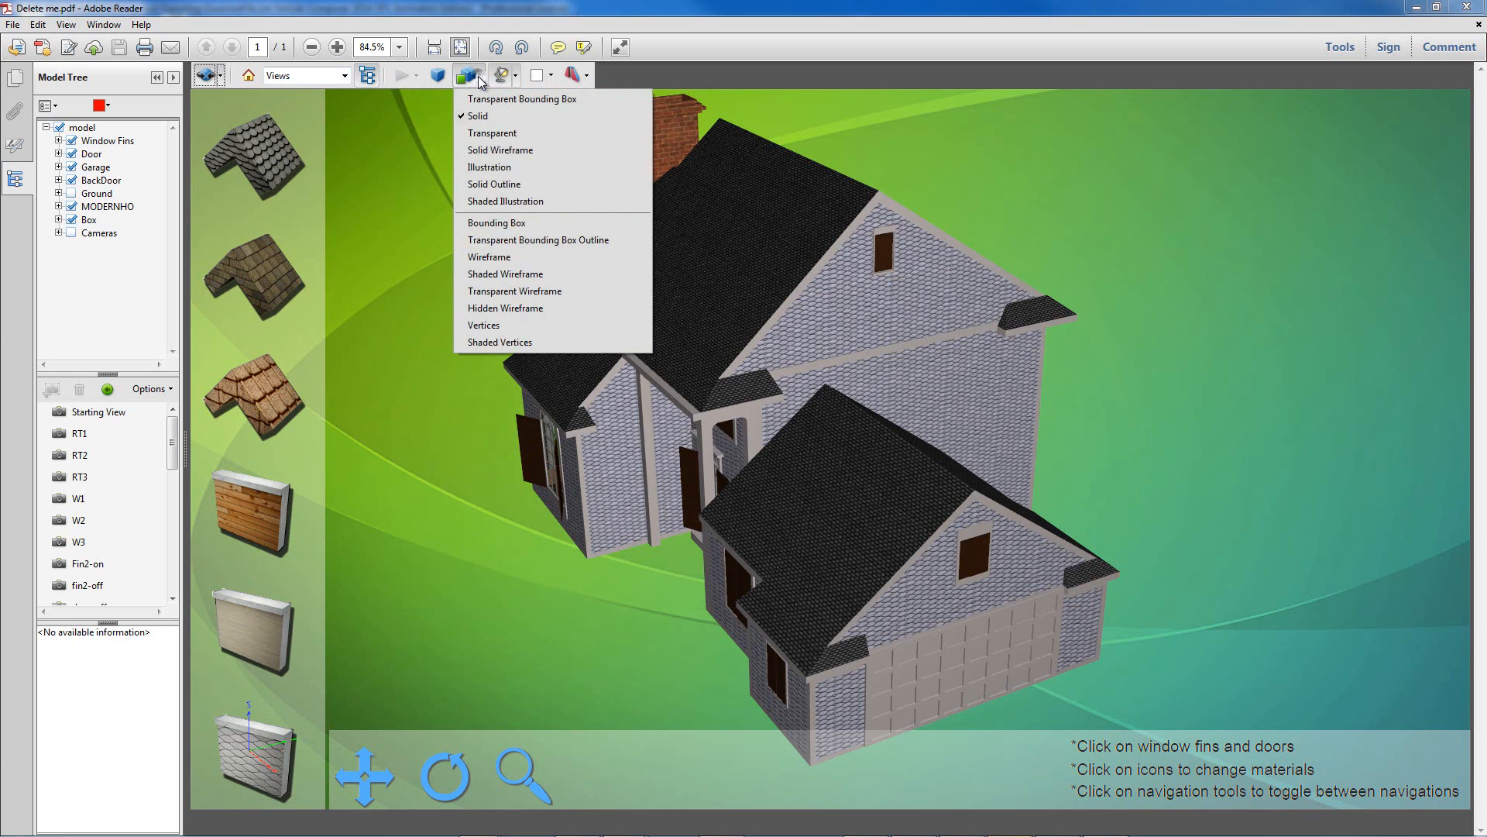
left_click(495, 188)
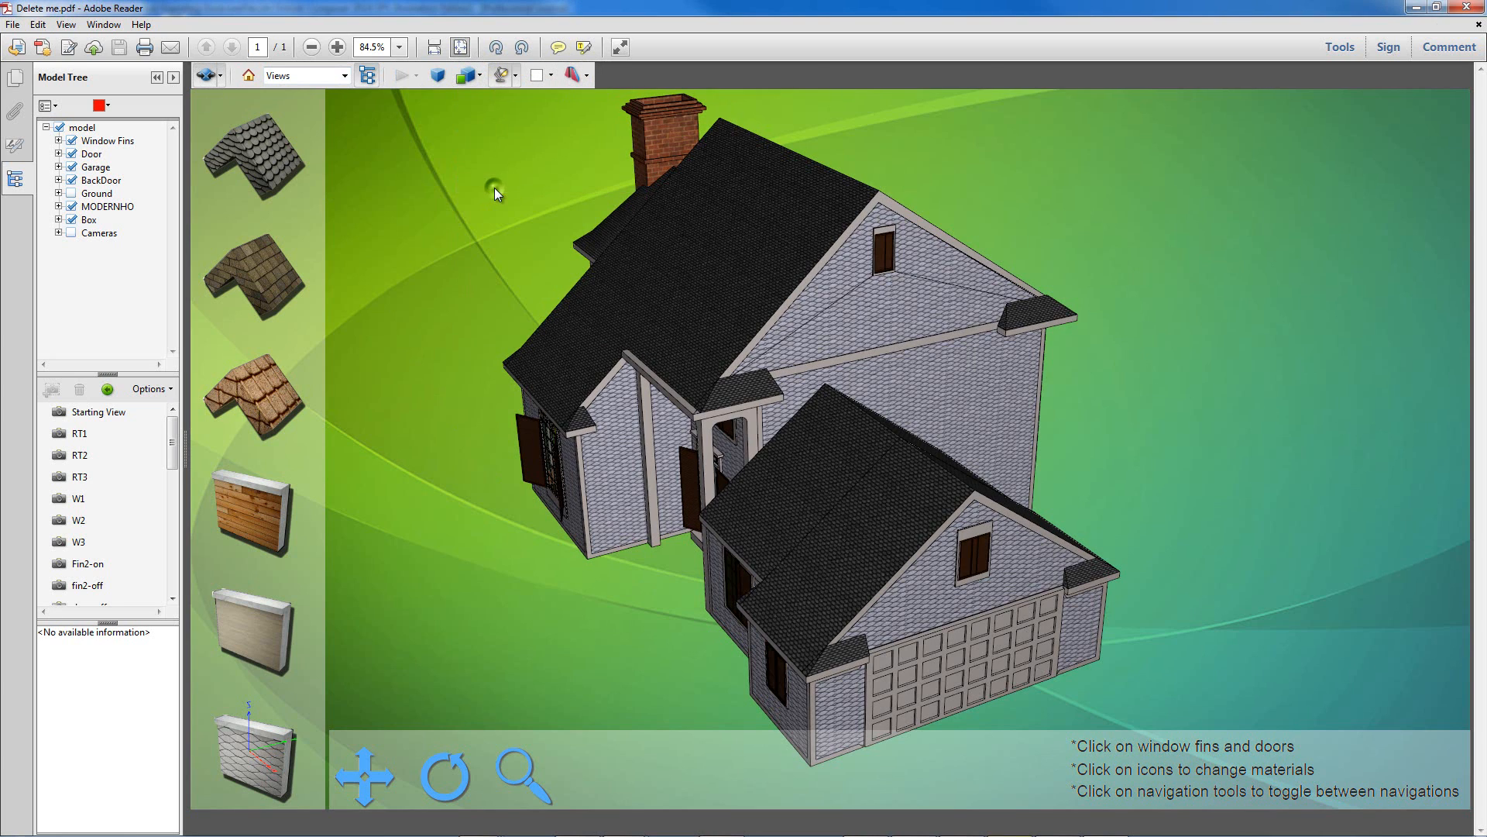
Step: Render the house in Illustration style, rotate to its other side, then return to Solid
left_click(480, 76)
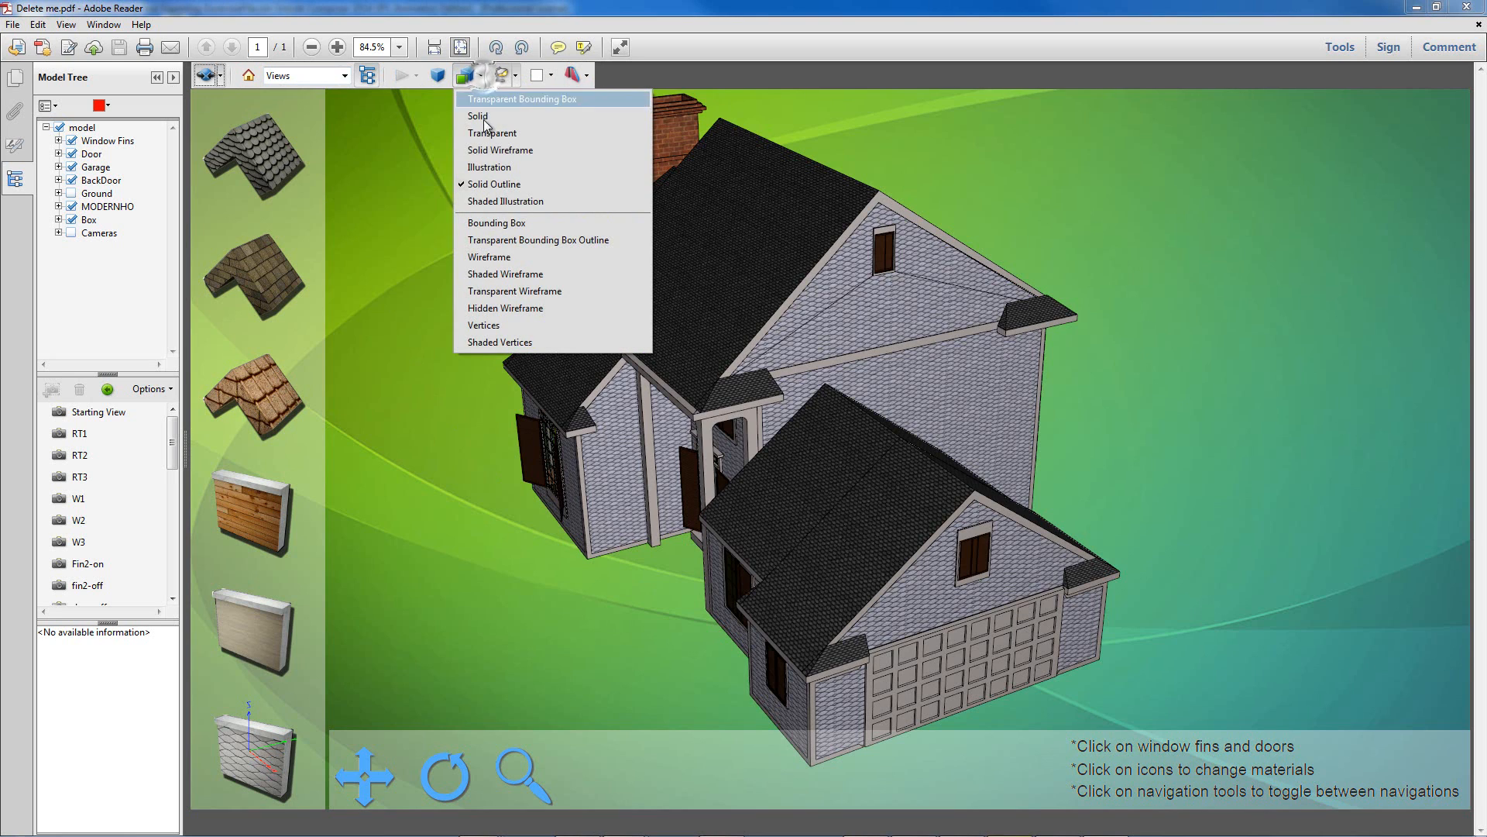
left_click(487, 172)
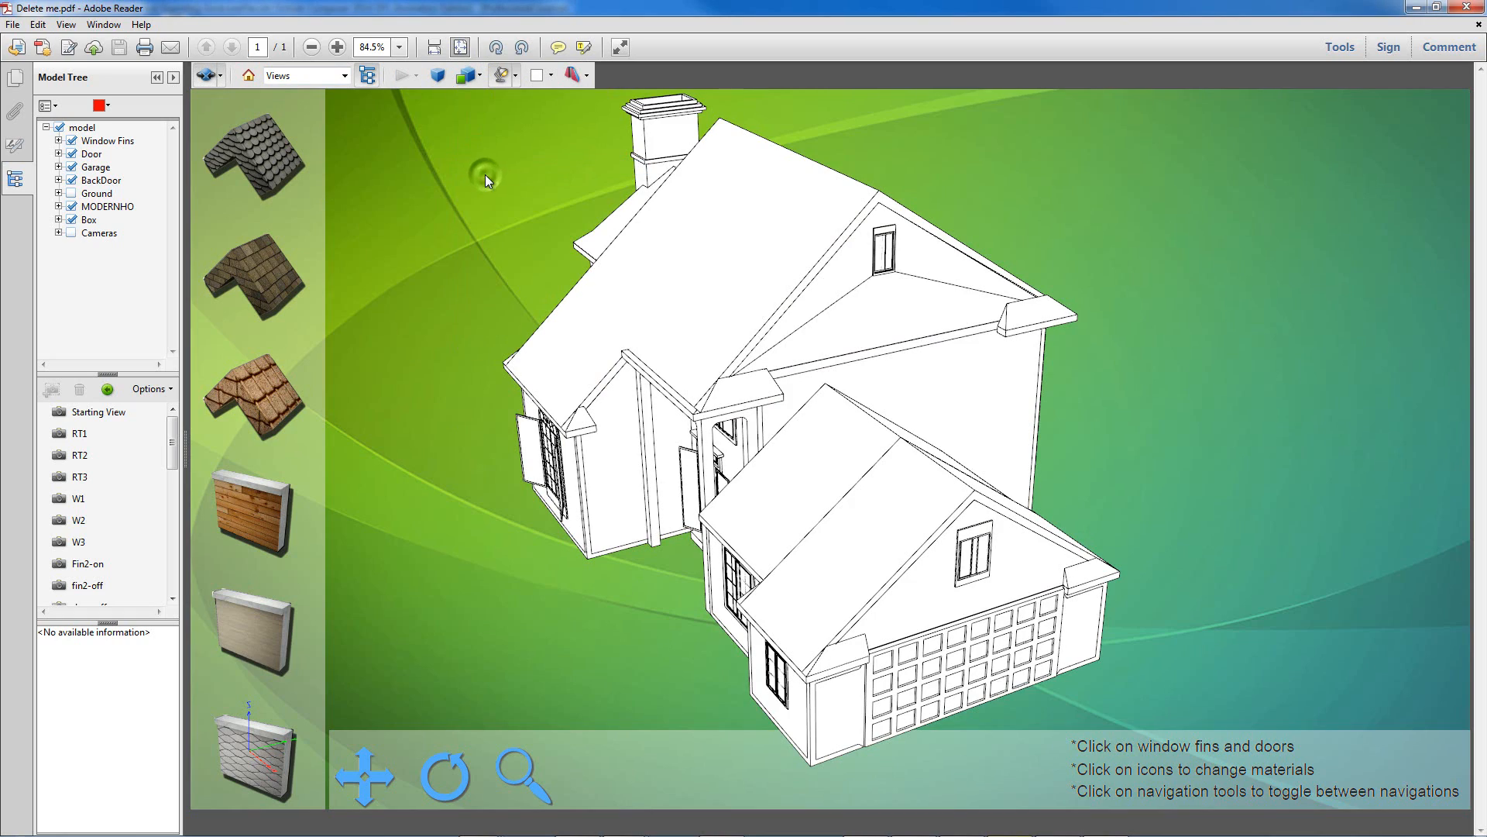
mouse_move(847, 469)
left_mouse_down()
mouse_move(767, 479)
mouse_move(581, 440)
mouse_move(868, 462)
left_mouse_up()
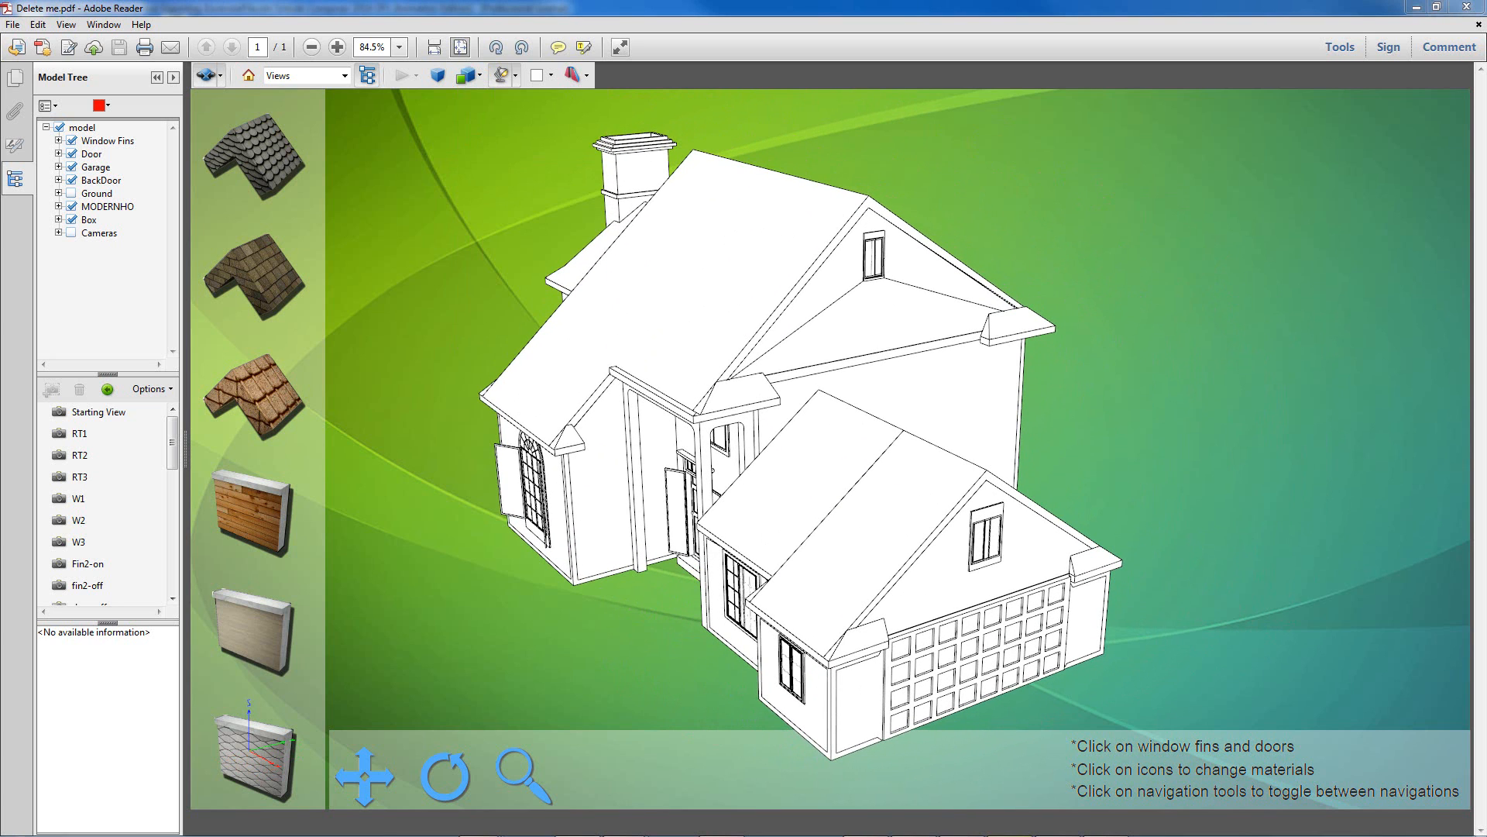
left_click(479, 77)
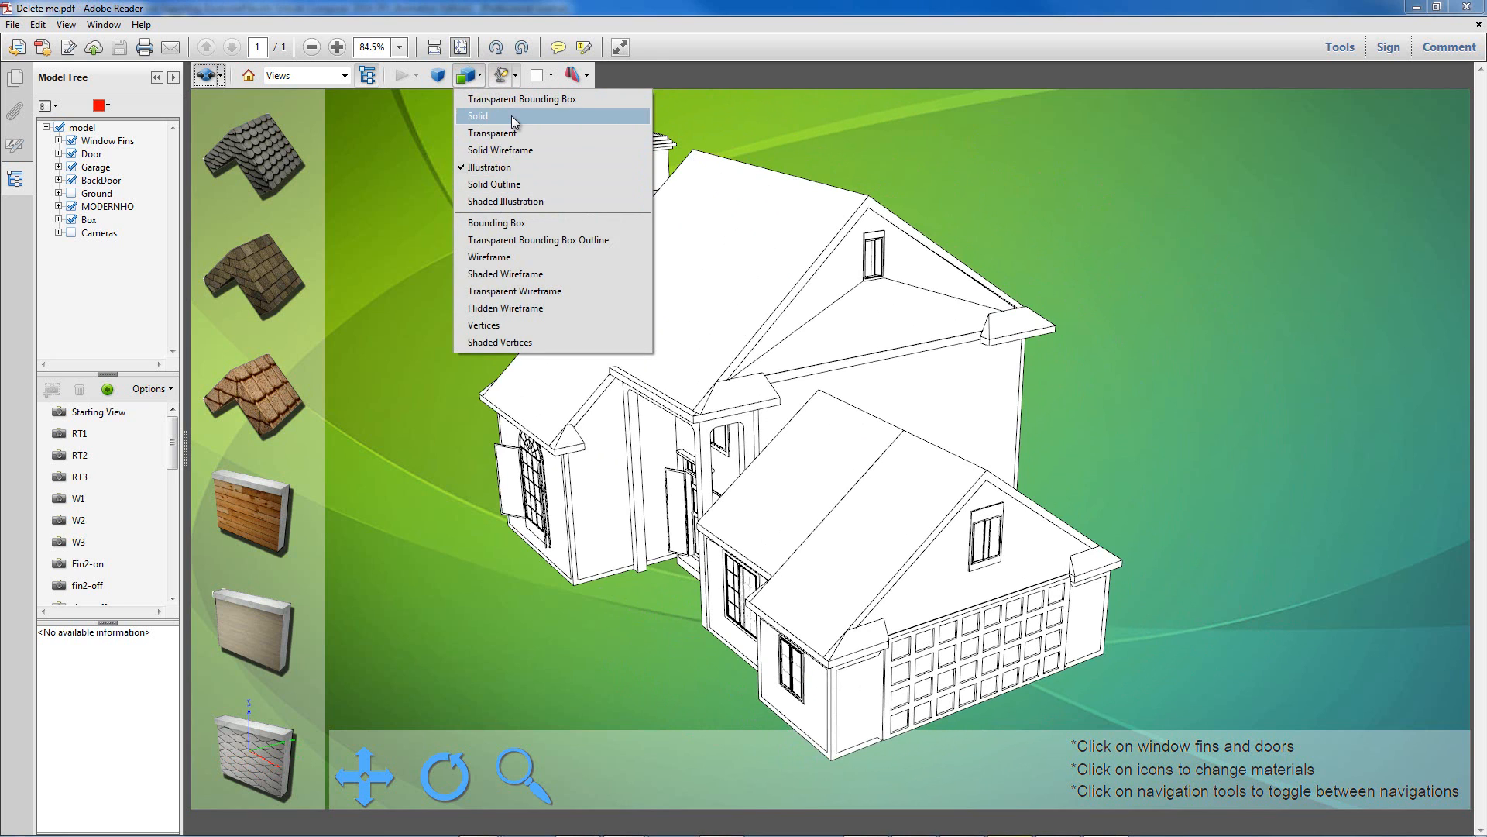
left_click(511, 116)
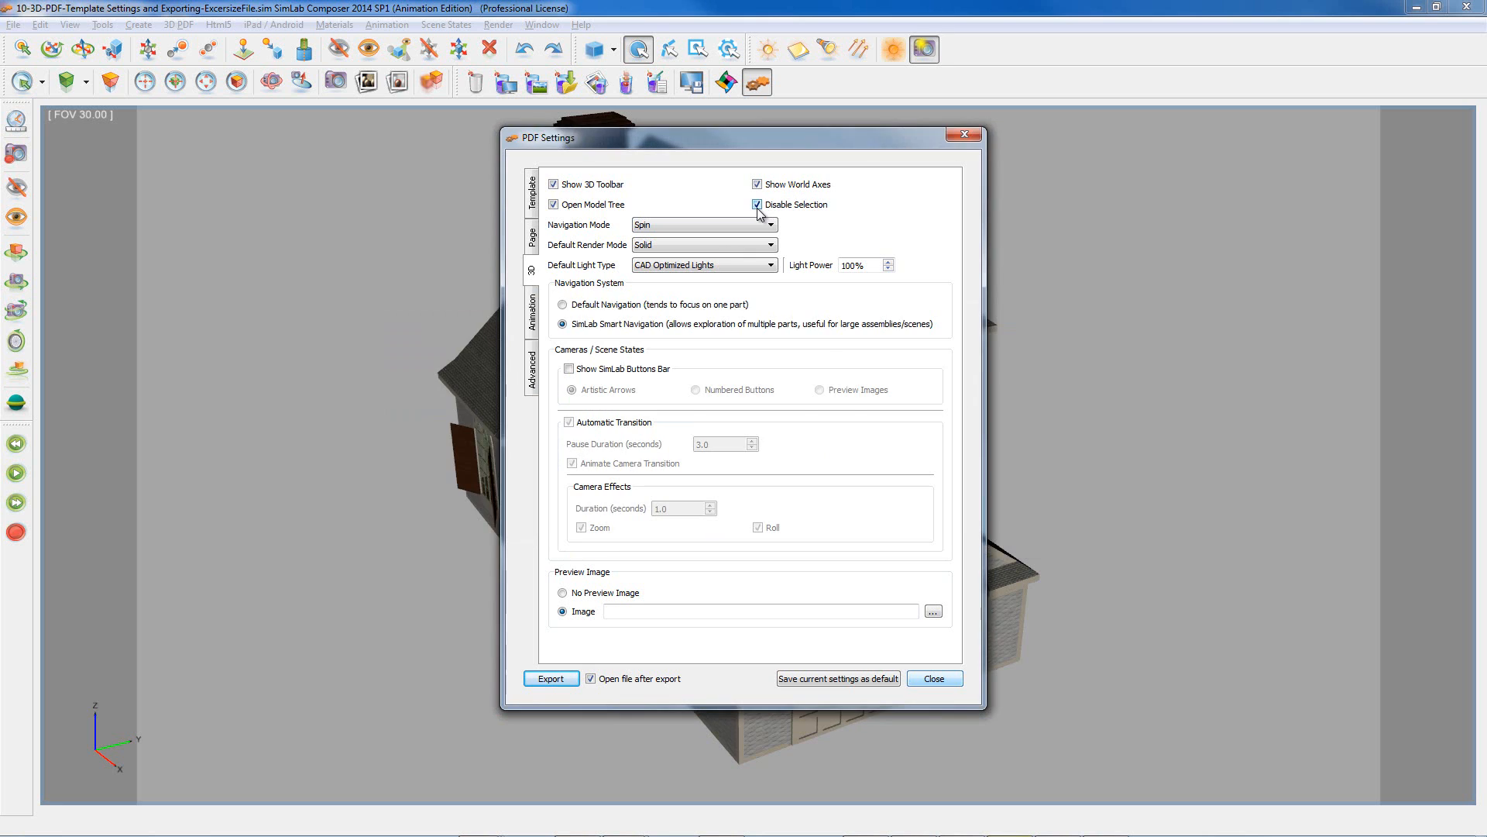
Step: Switch to the exported PDF in Adobe Reader with Alt+Tab
key("alt+Tab")
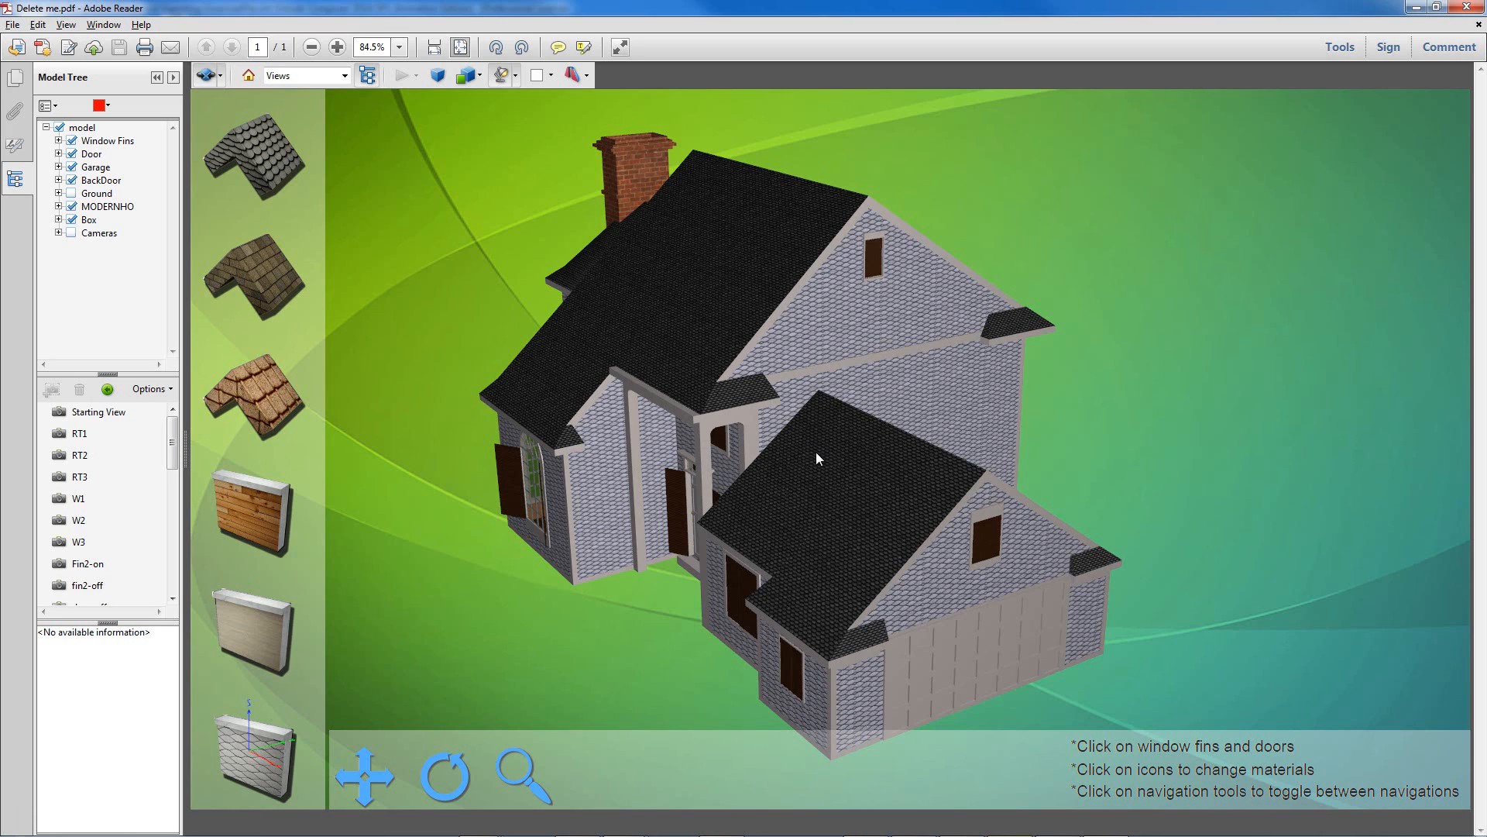
Step: Hide the Window Fins, Garage and BackDoor parts in the Model Tree while orbiting the house
left_click(96, 141)
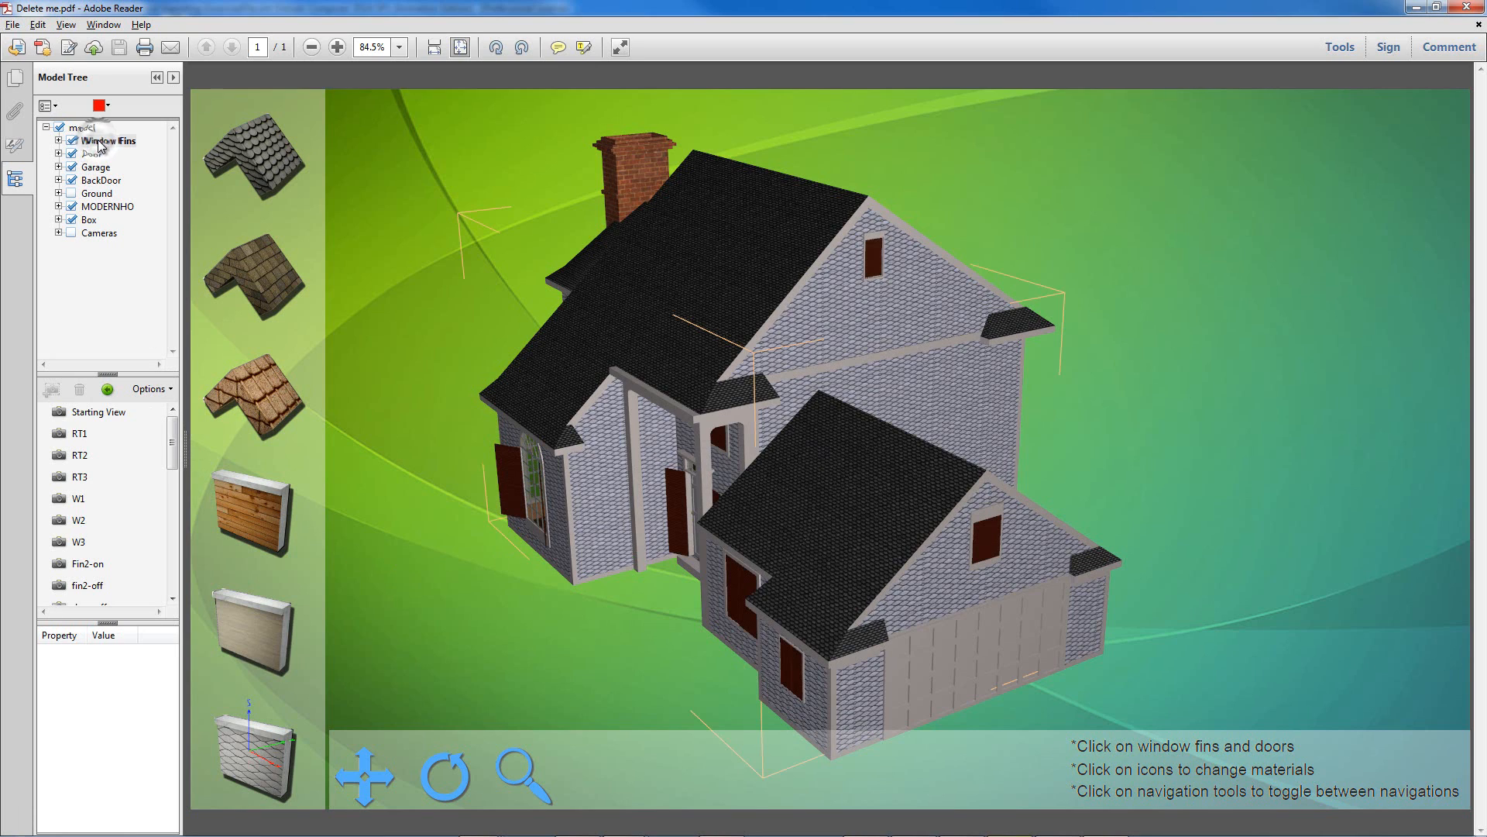
left_click(71, 140)
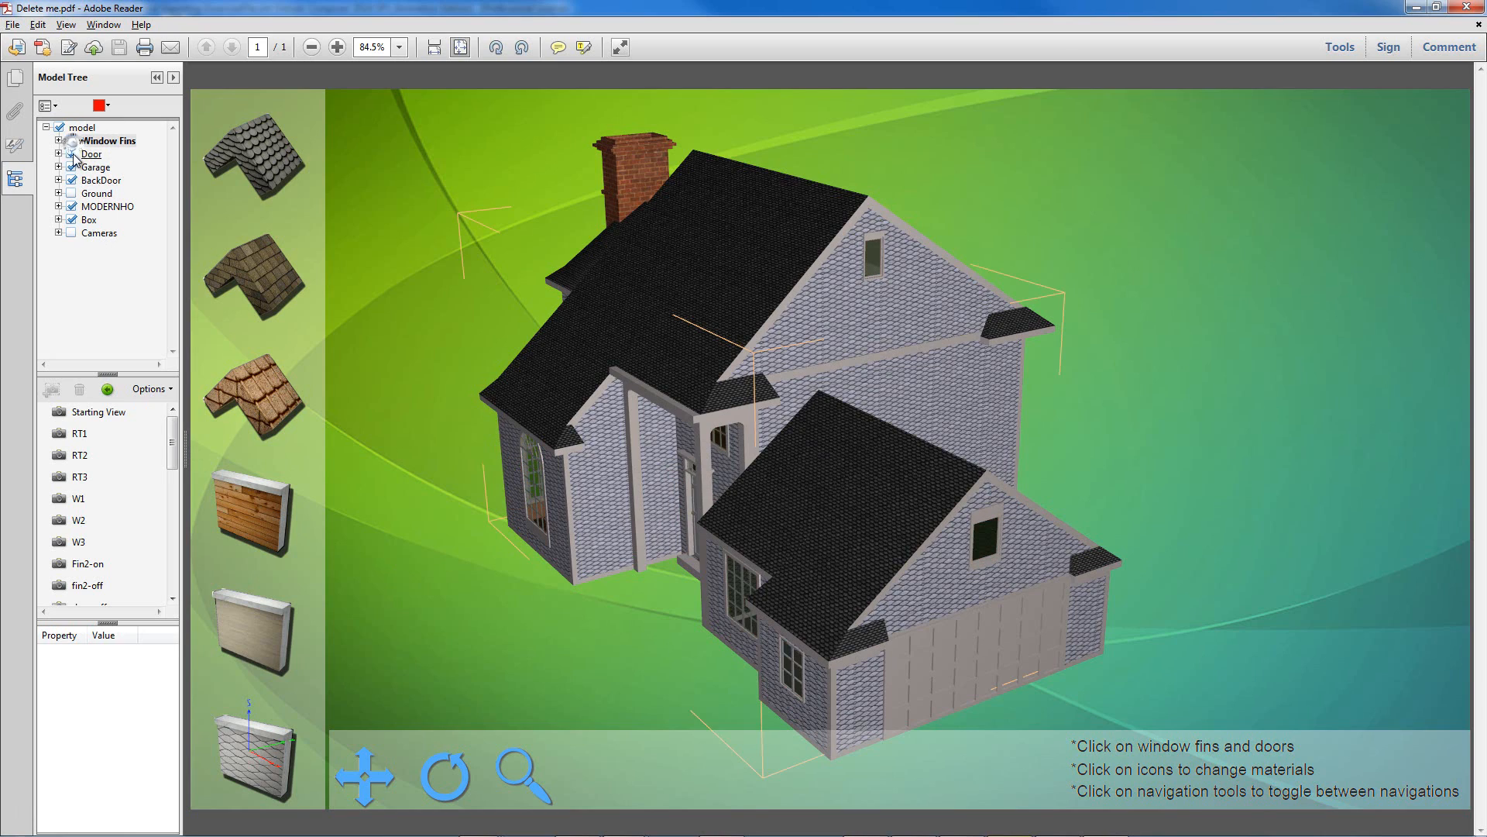
left_click(73, 169)
left_click_drag(688, 642, 830, 625)
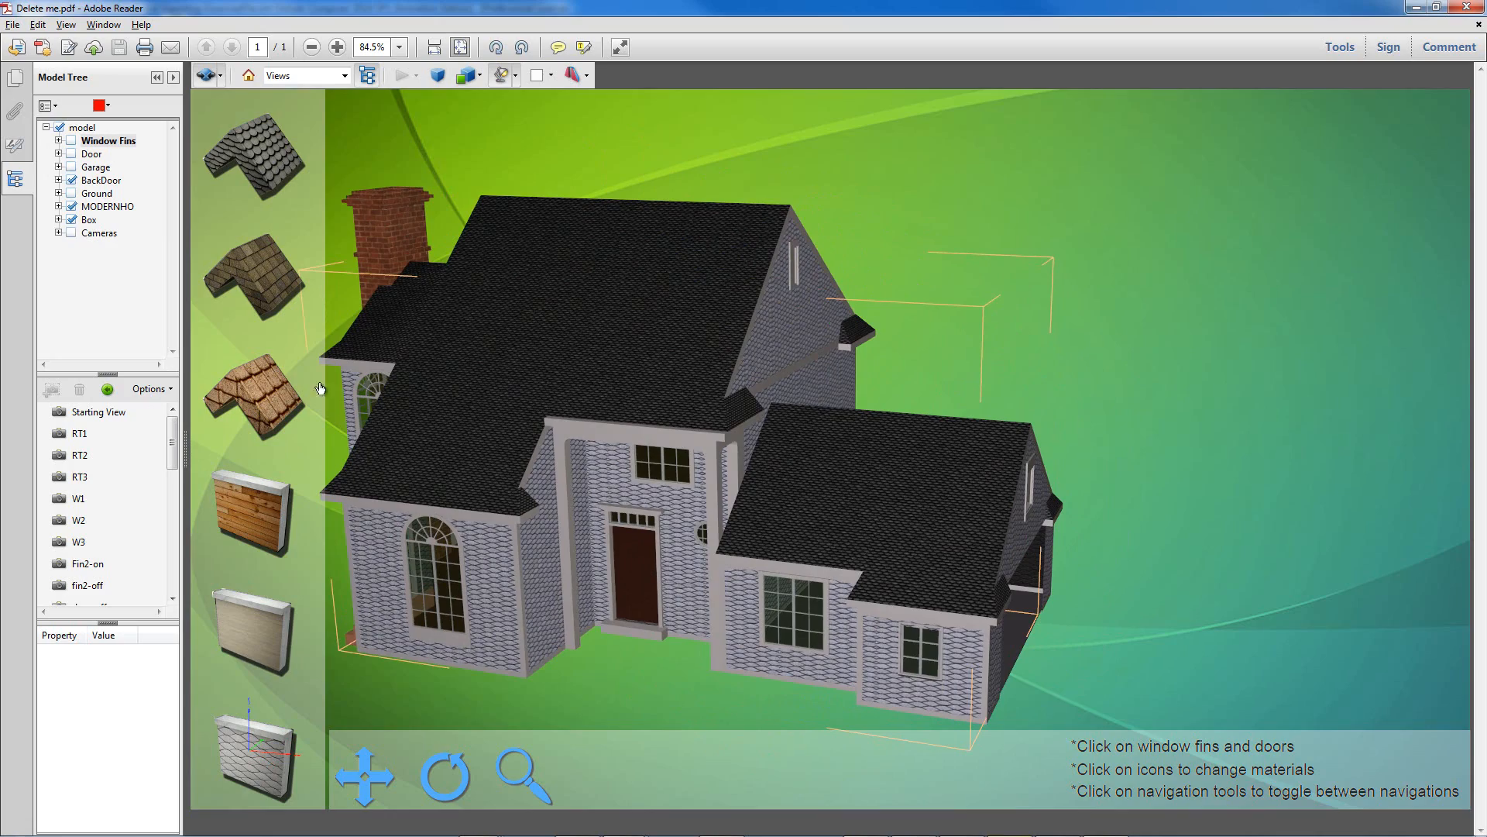
left_click(71, 179)
left_click_drag(430, 384, 839, 570)
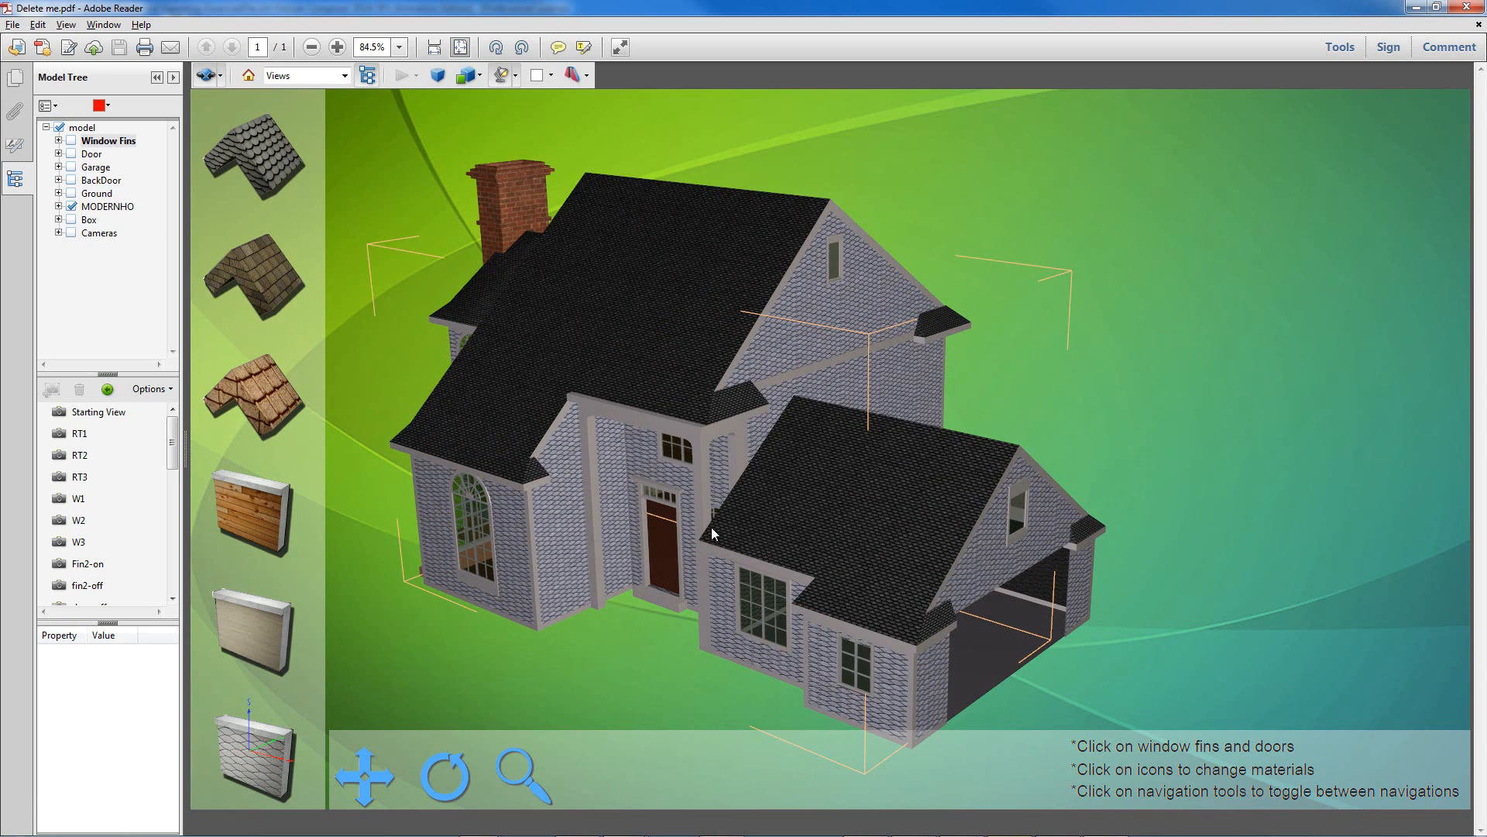
Step: Play the W1, fin6-off and fin6-on views, then close the PDF
left_click(79, 498)
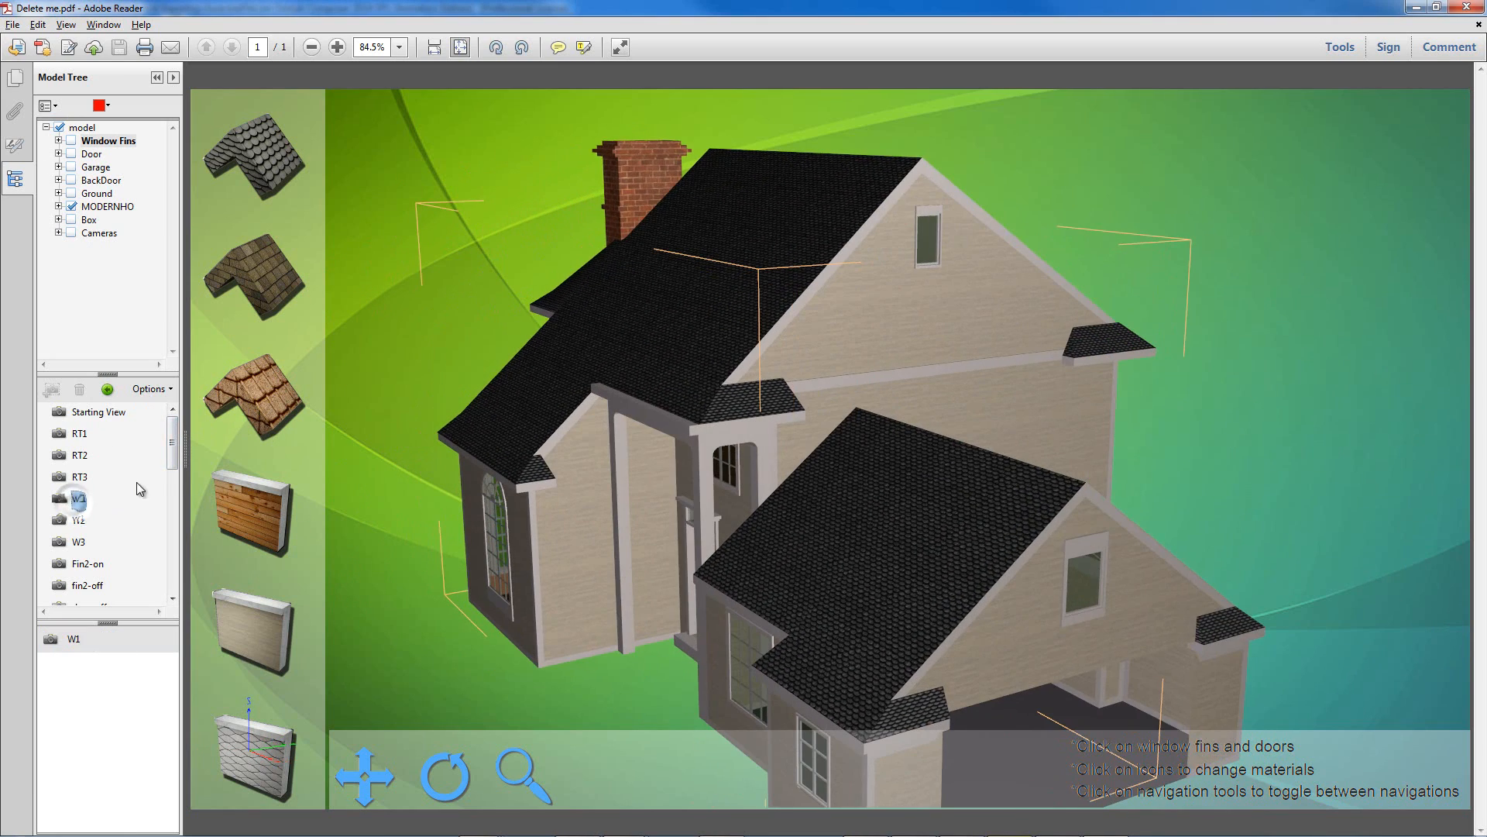
left_click_drag(175, 465, 173, 508)
left_click(88, 520)
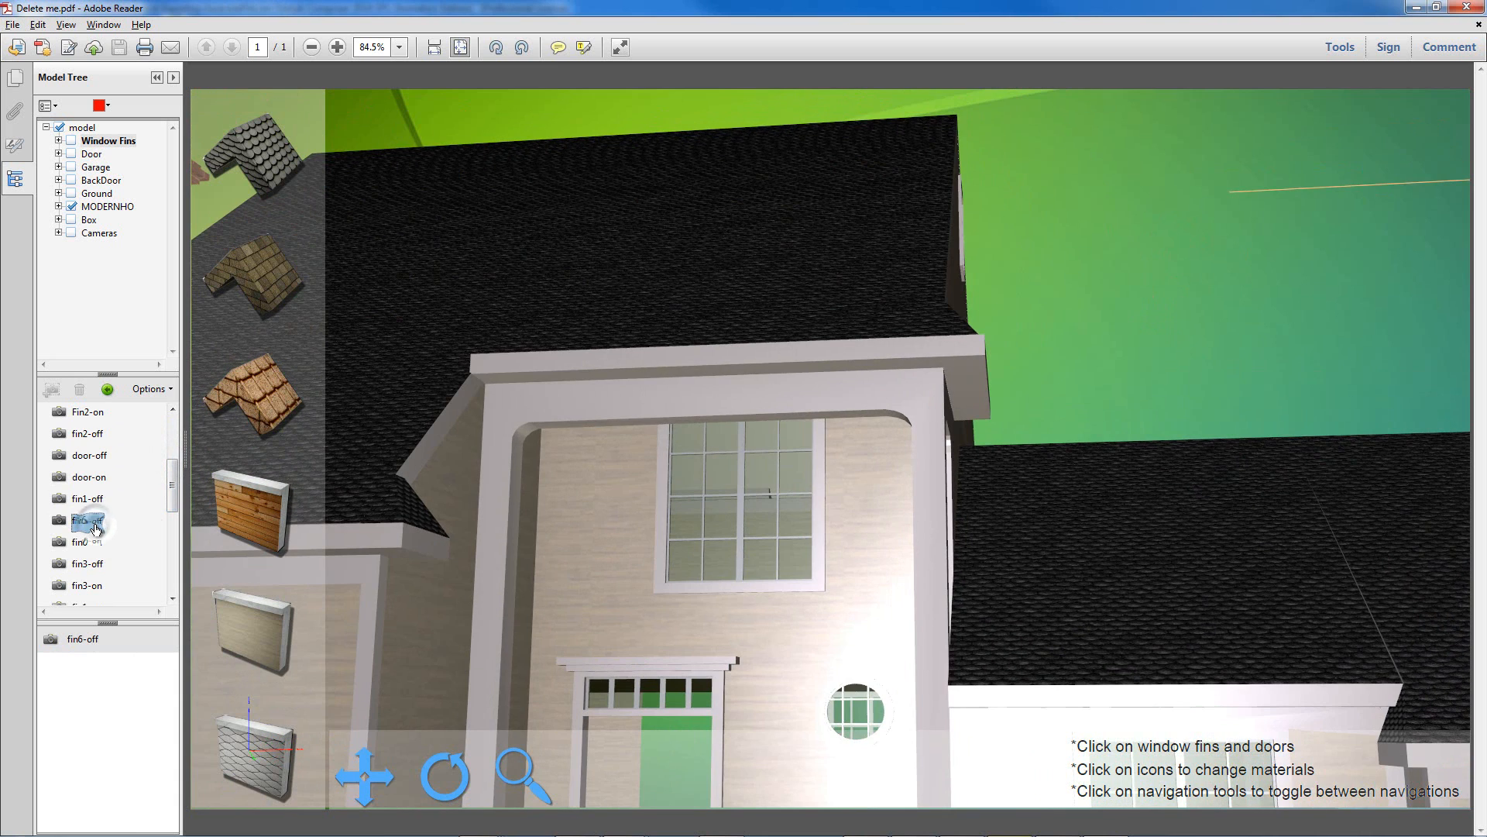
left_click(86, 542)
left_click(1467, 7)
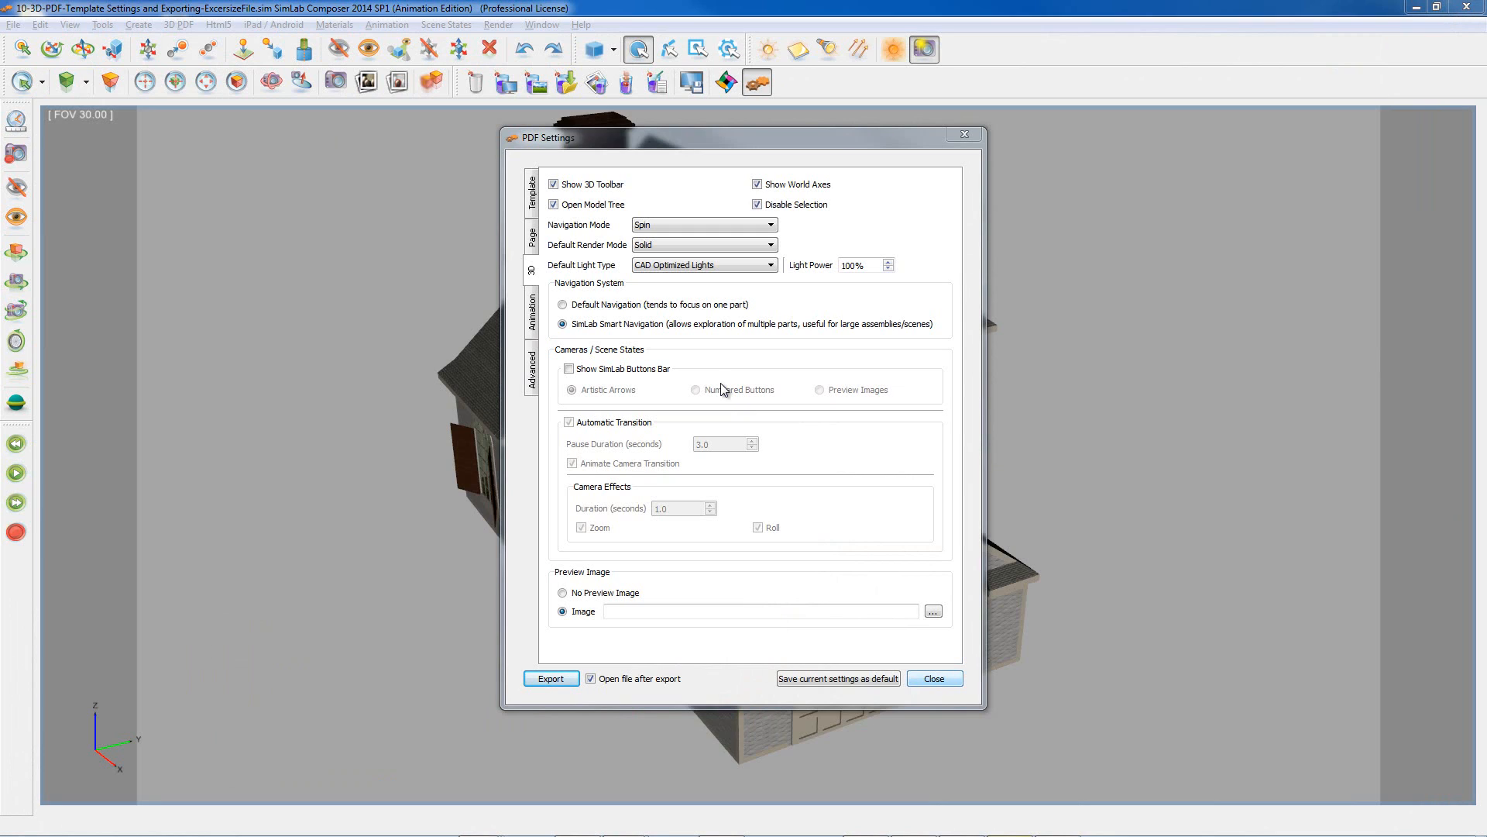
Step: Hide the 3D toolbar, model tree and world axes, keeping SimLab Smart Navigation
left_click(553, 203)
left_click(553, 185)
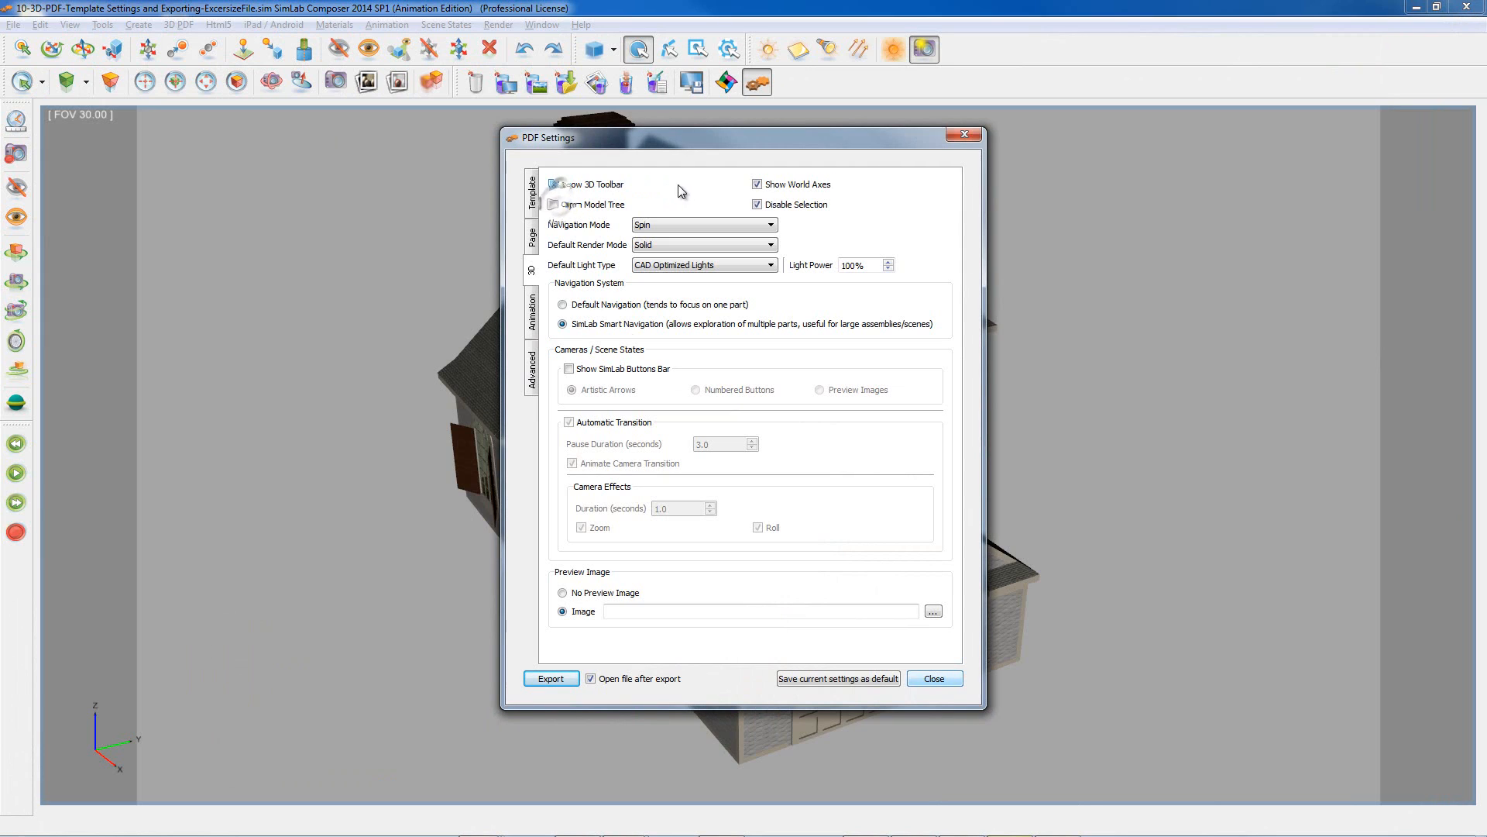
left_click(757, 185)
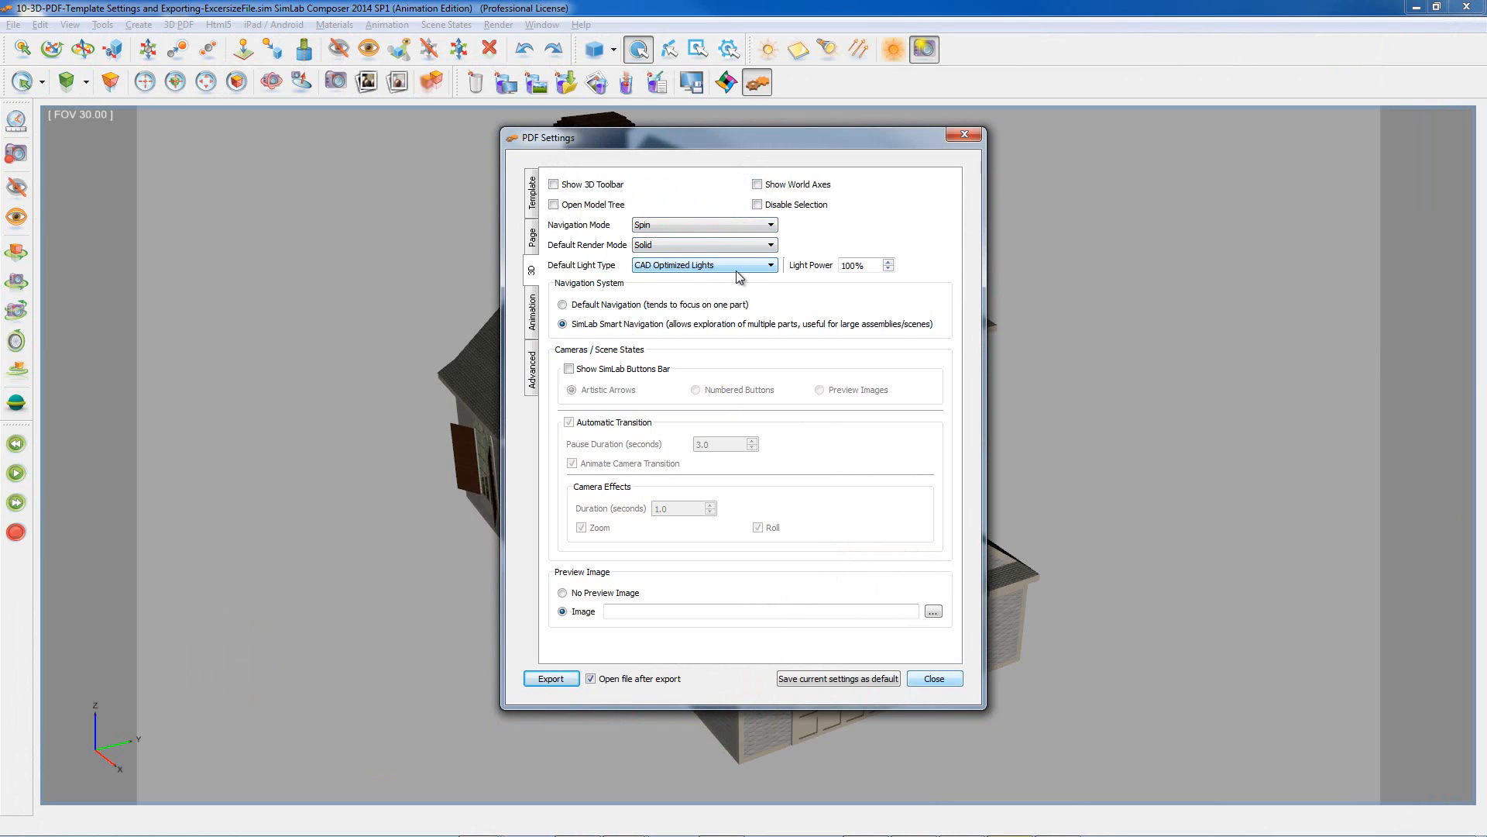
left_click(562, 304)
left_click(562, 324)
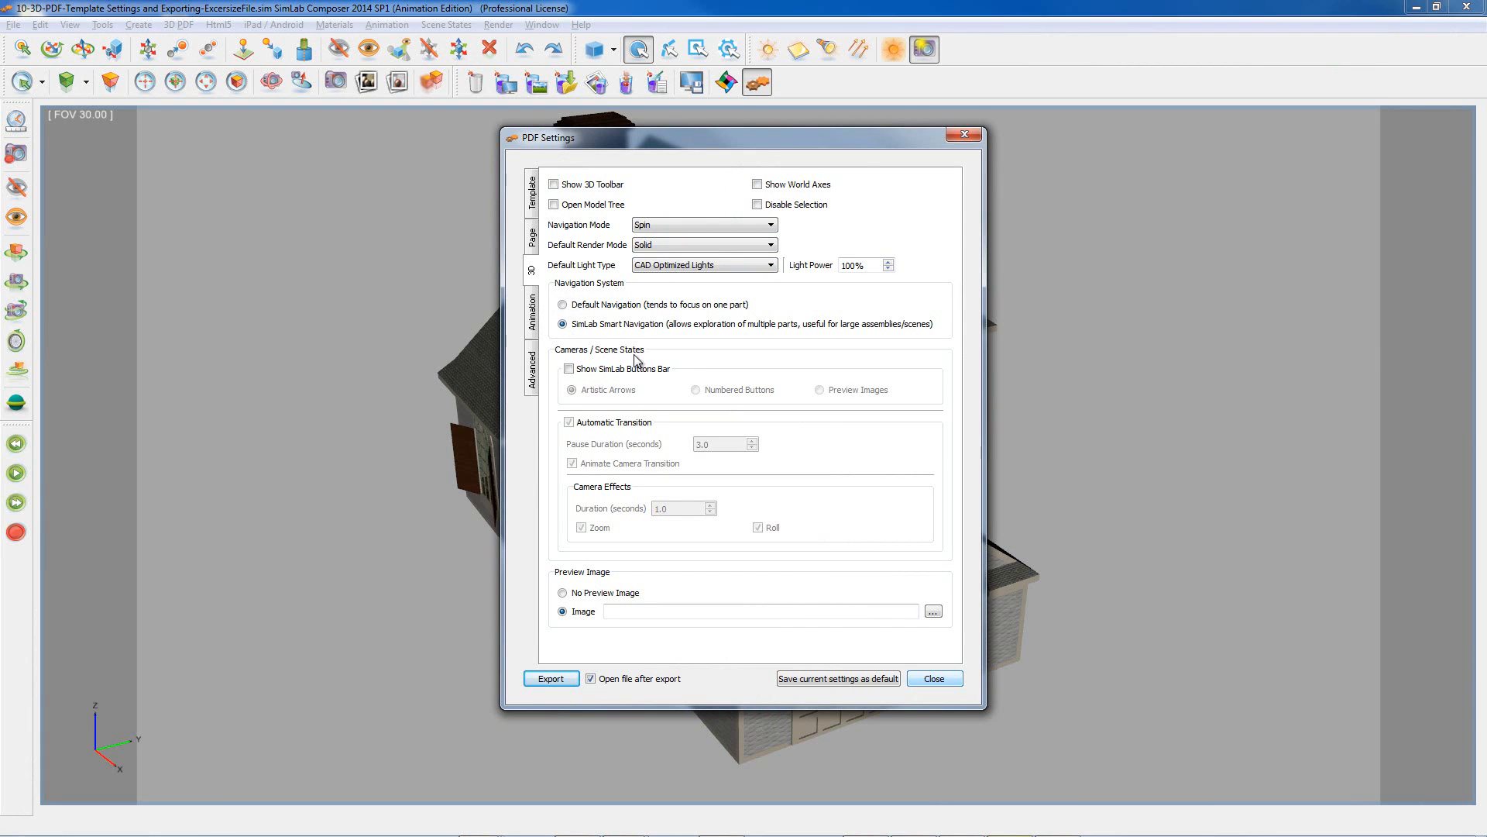
Step: Add the SimLab Buttons Bar, keep automatic transitions on, and browse for a preview image
left_click(569, 369)
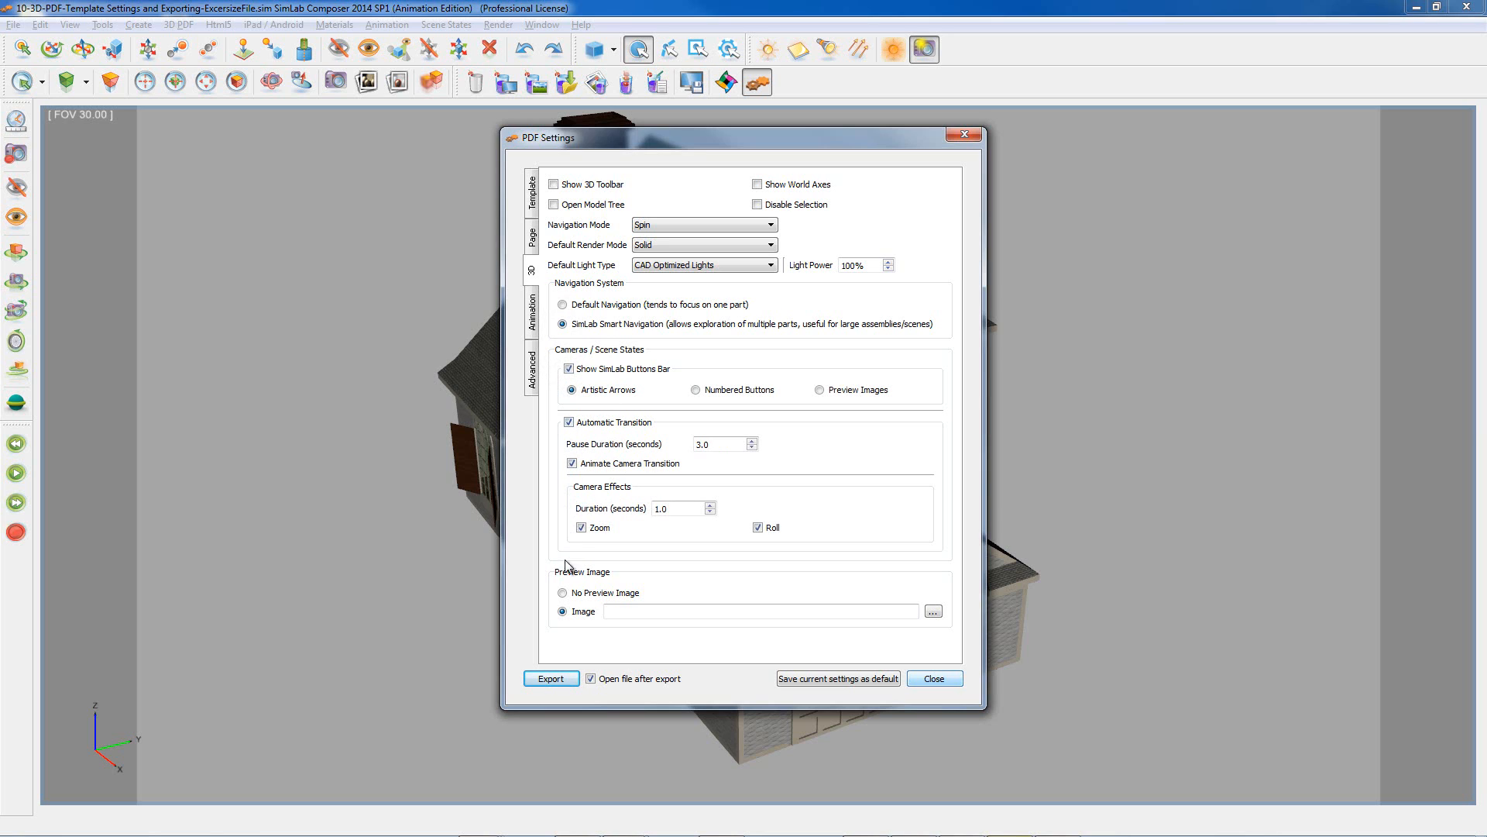
left_click(568, 422)
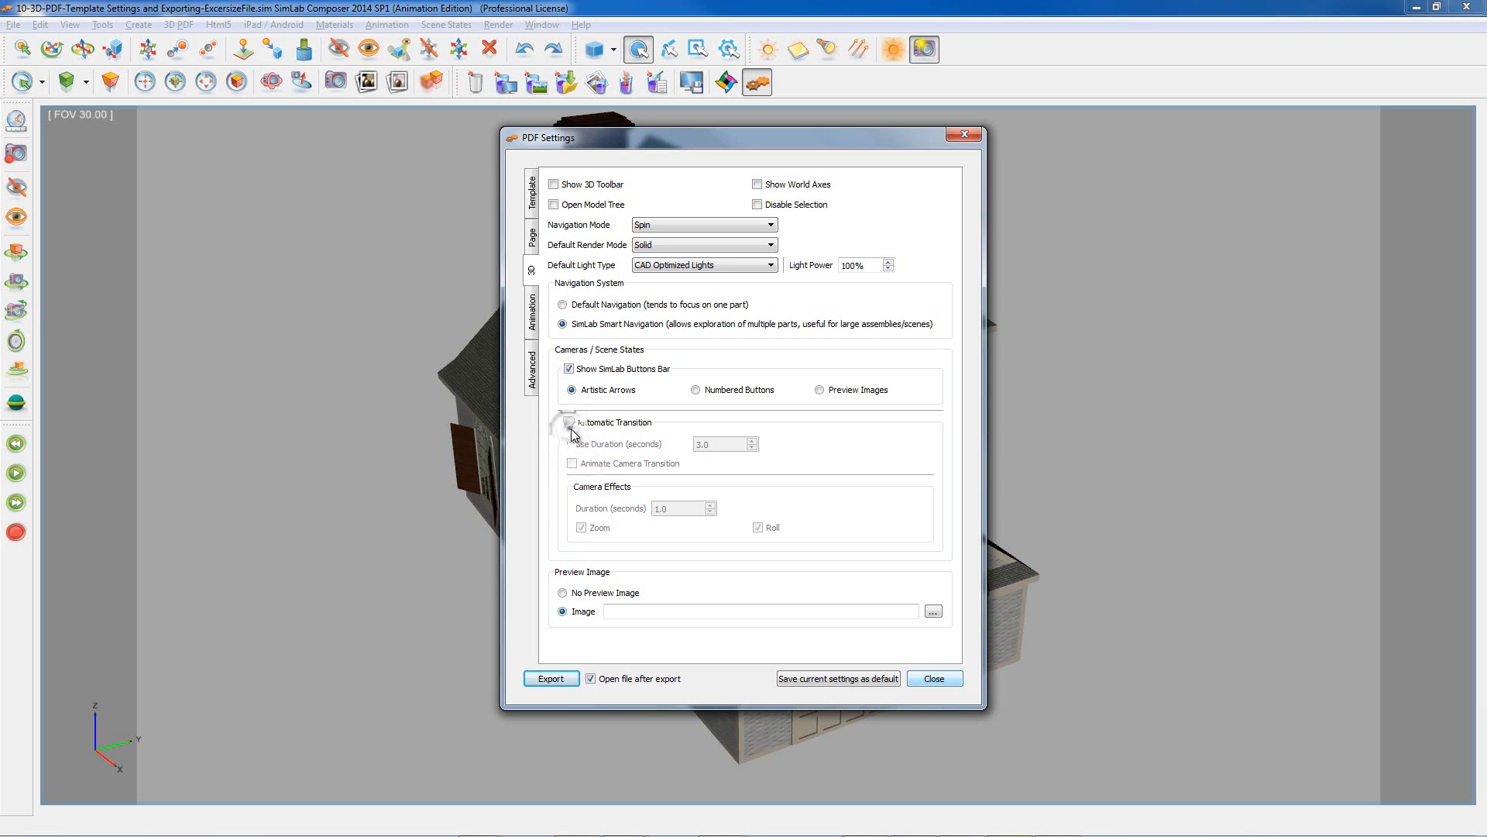
left_click(569, 422)
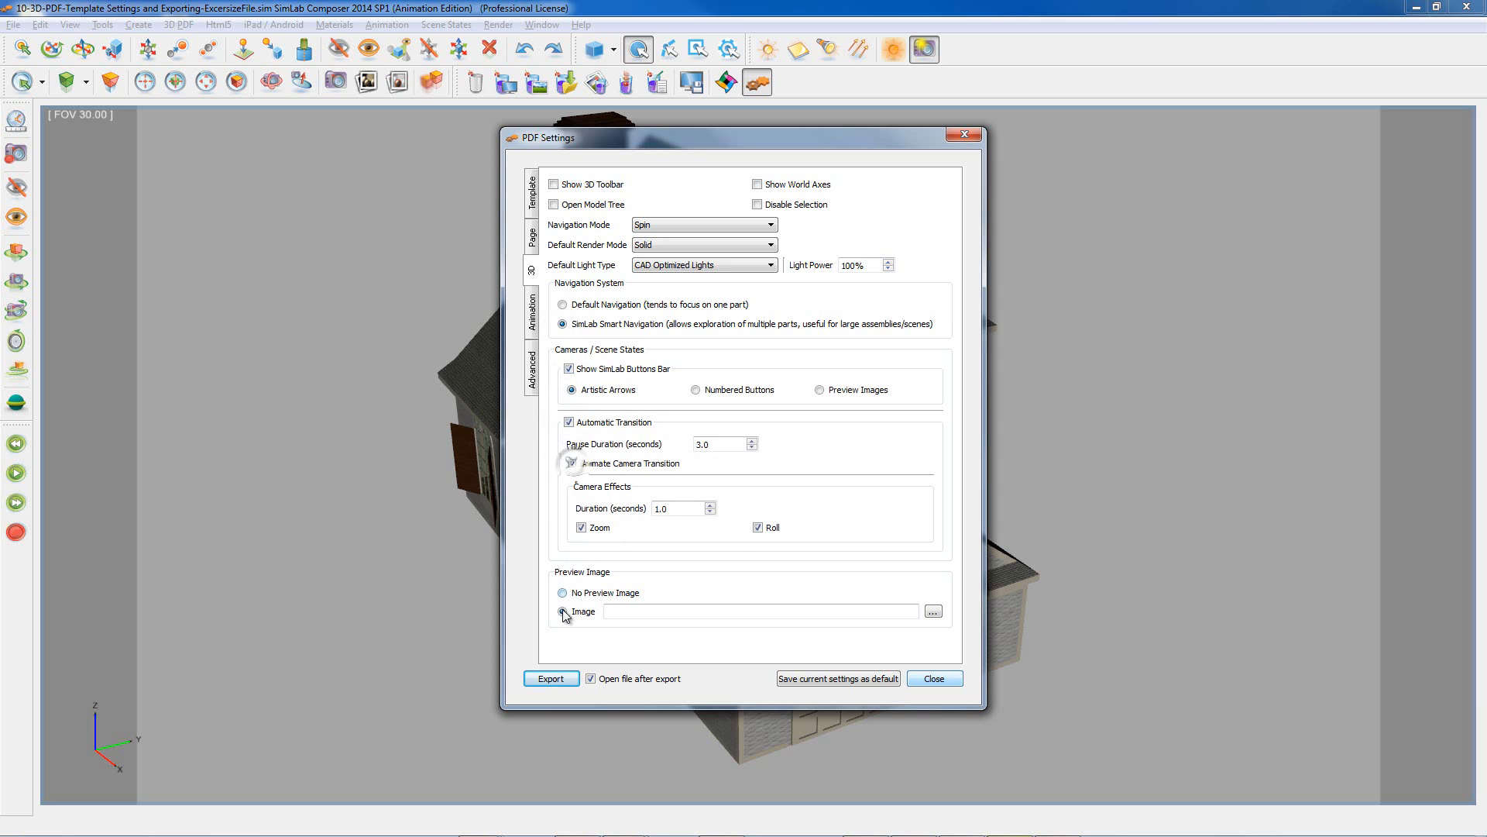
left_click(935, 615)
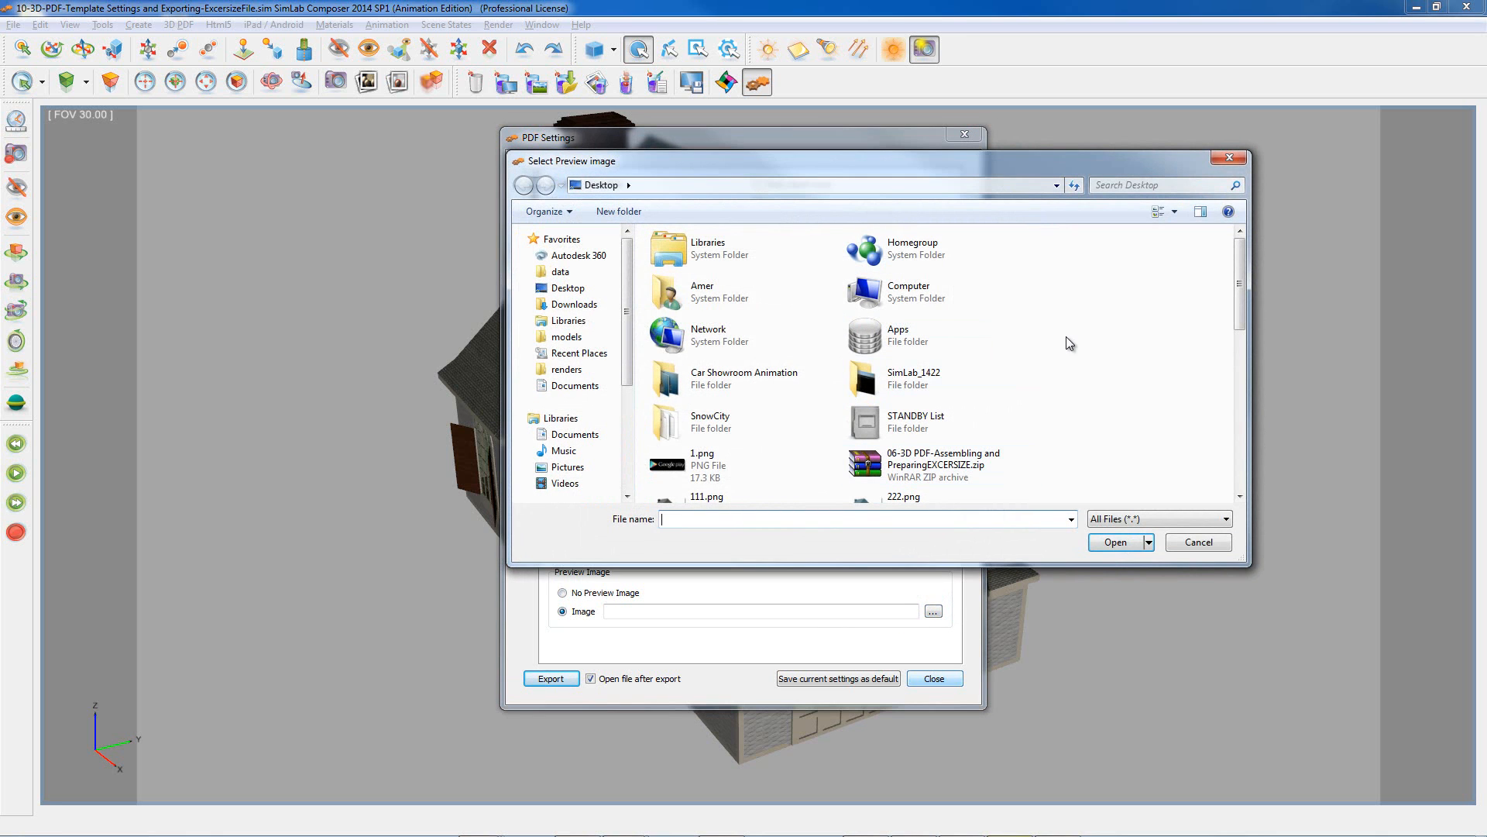
Step: Set ArchiProjects.jpg as preview image and re-export over Delete me.pdf with all scene states
key("a")
key("a")
key("a")
key("a")
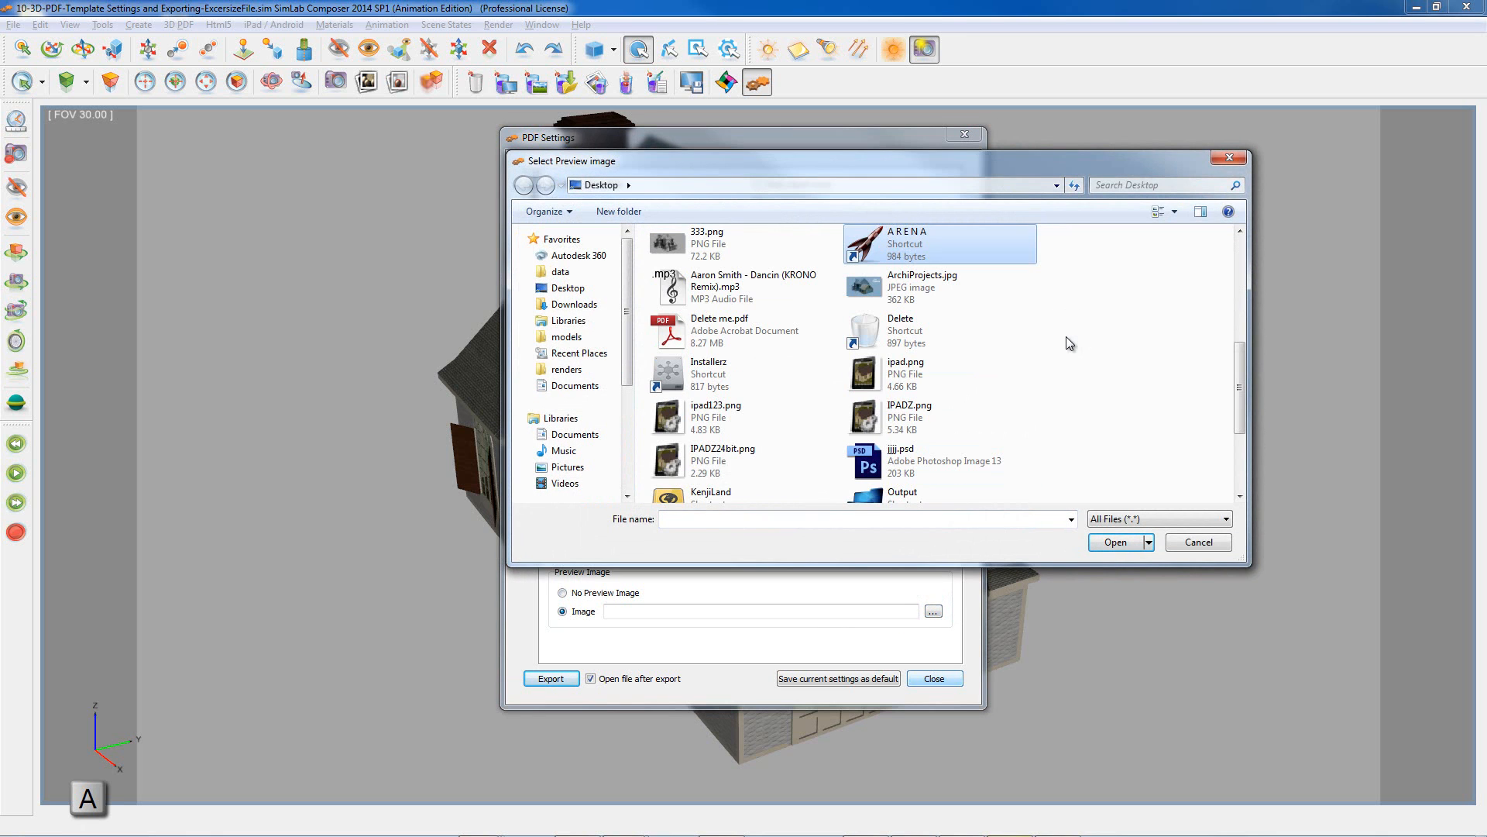
double_click(941, 275)
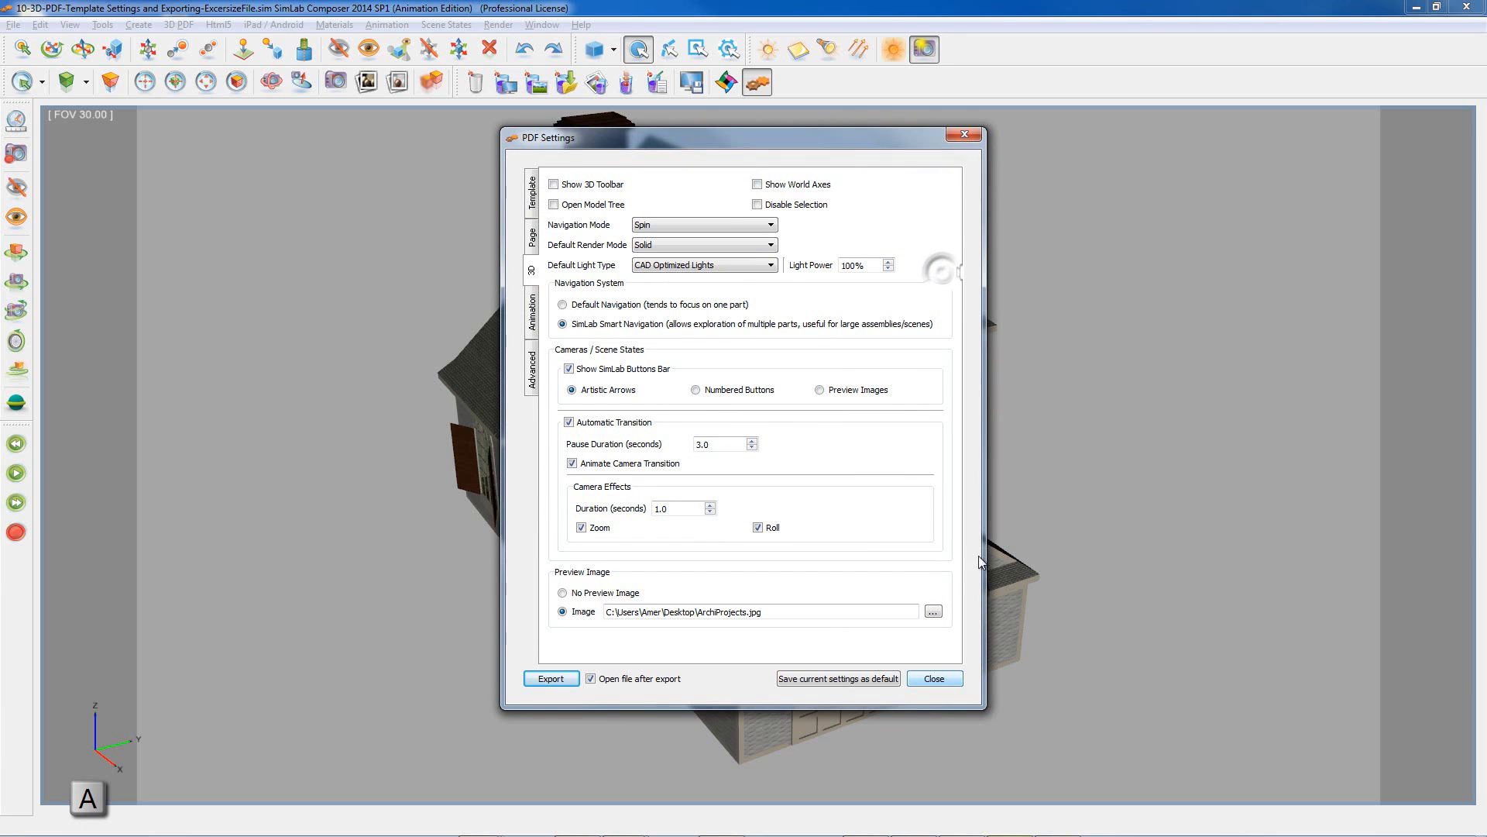
left_click(551, 678)
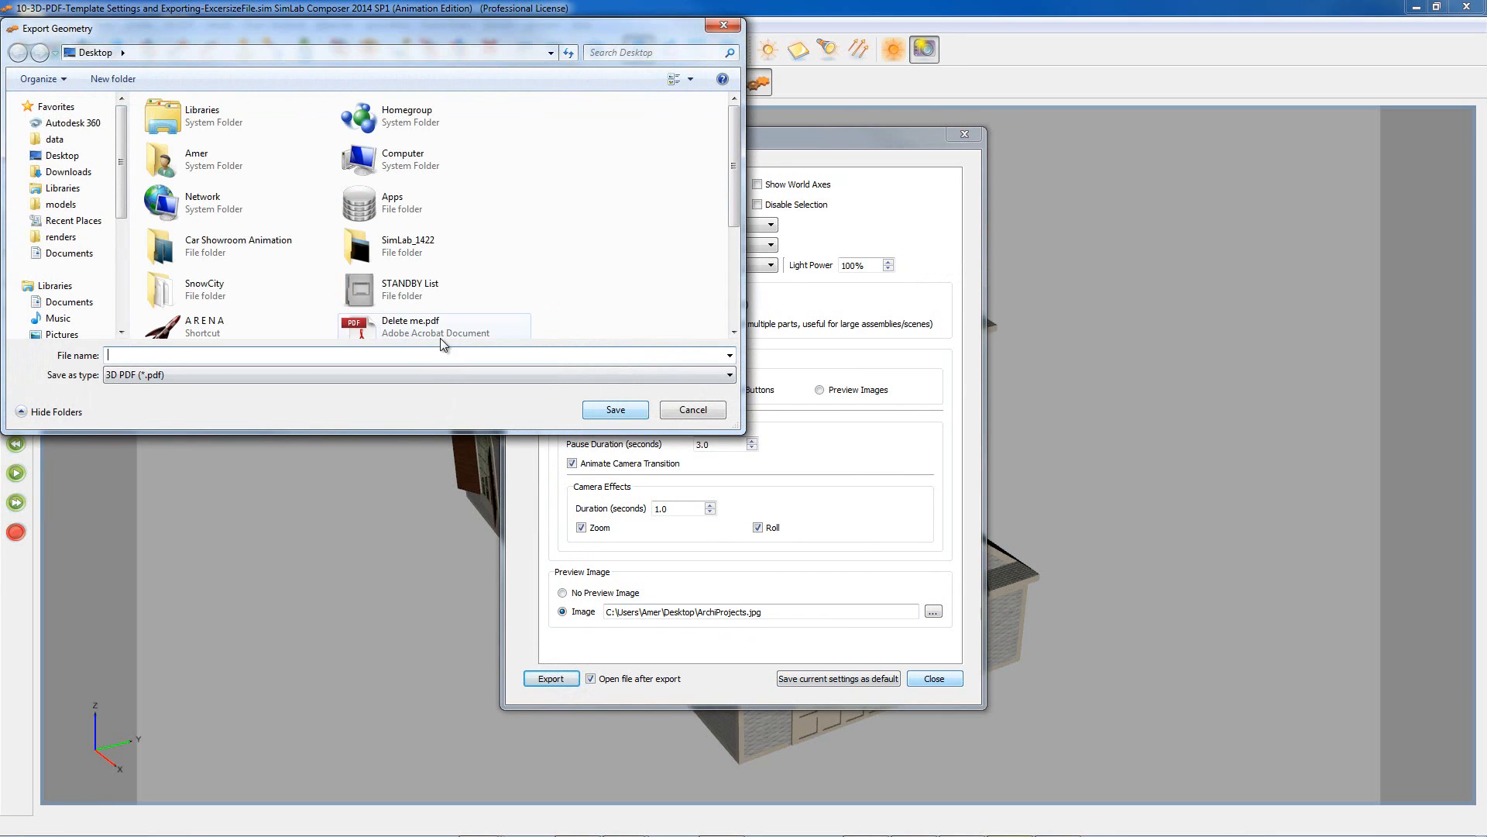
left_click(440, 334)
left_click(614, 411)
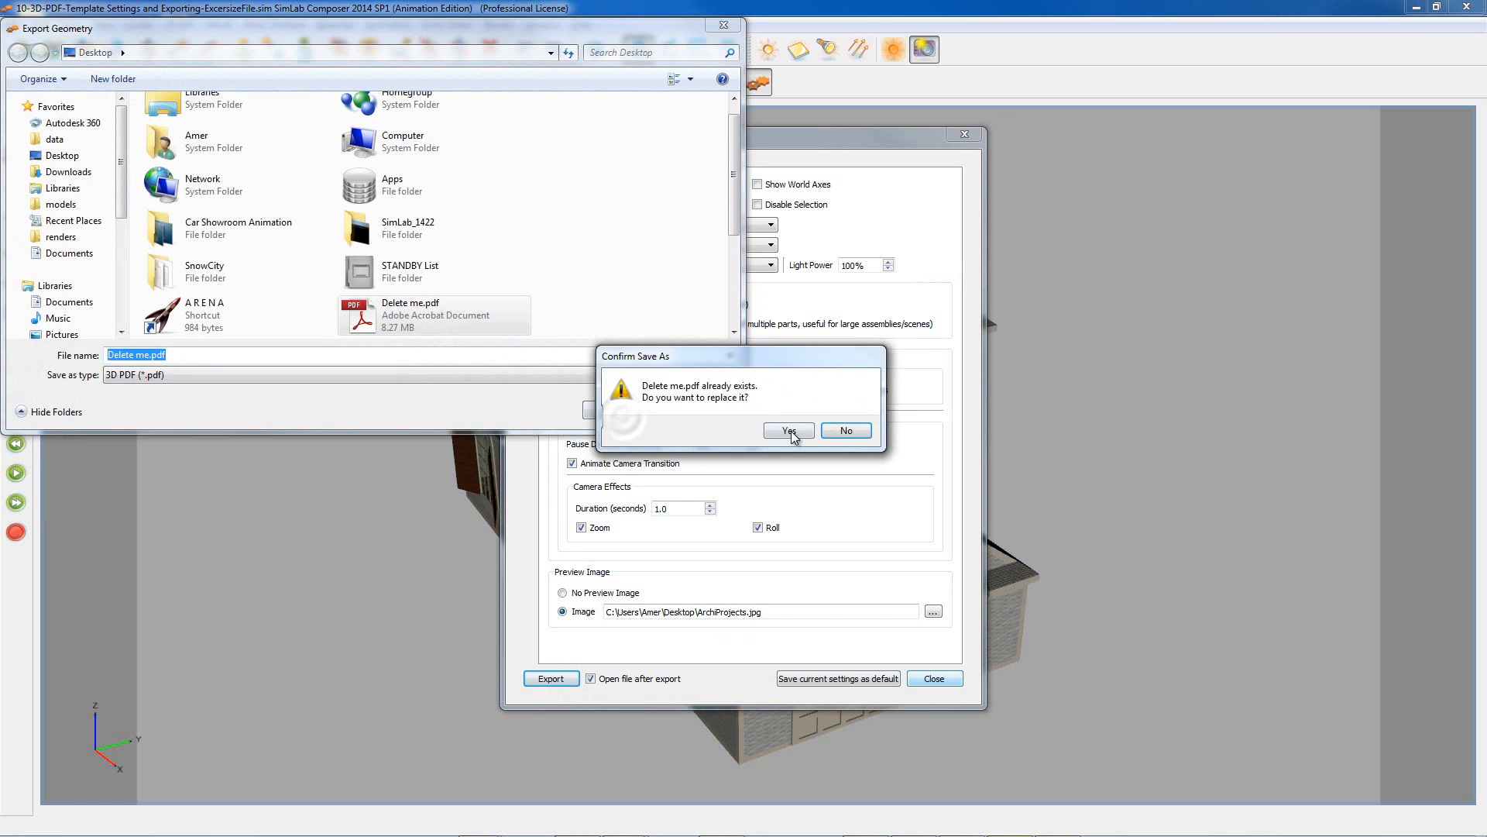
left_click(787, 428)
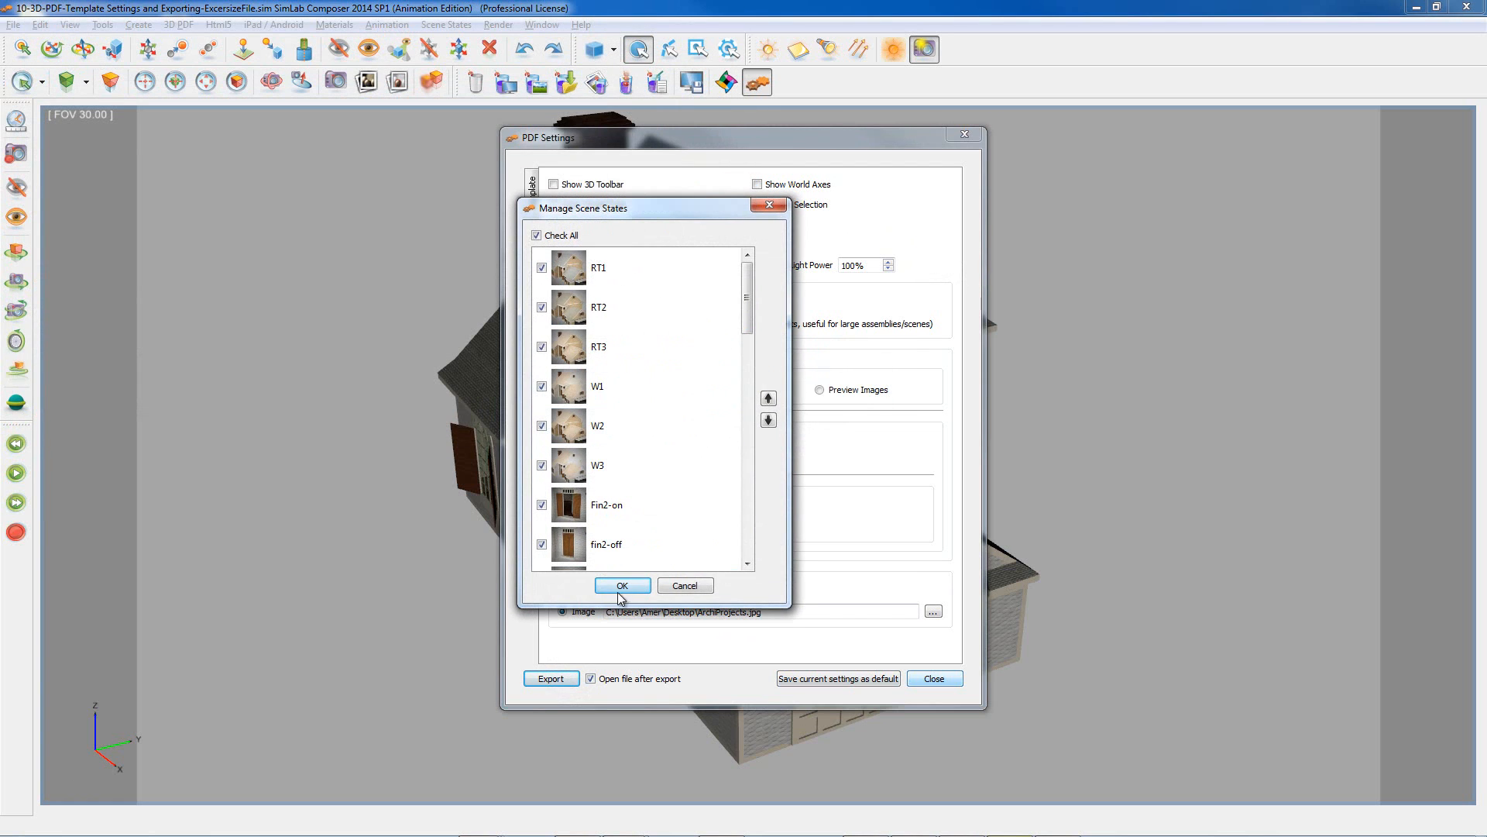
left_click(619, 586)
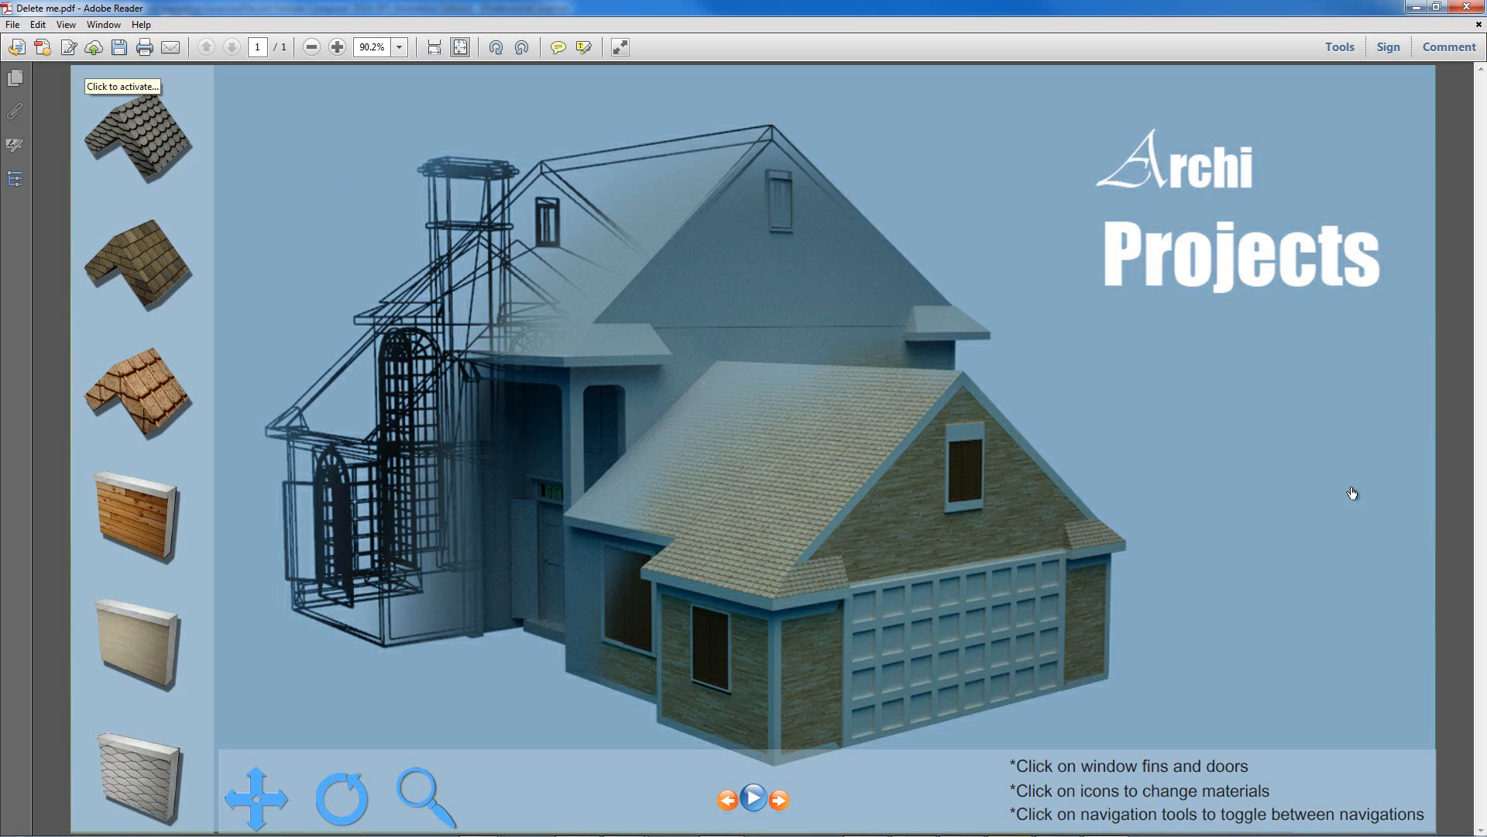
Step: Activate the 3D house and open the garage door, upper shutters and front door, then close the rear door
left_click(712, 426)
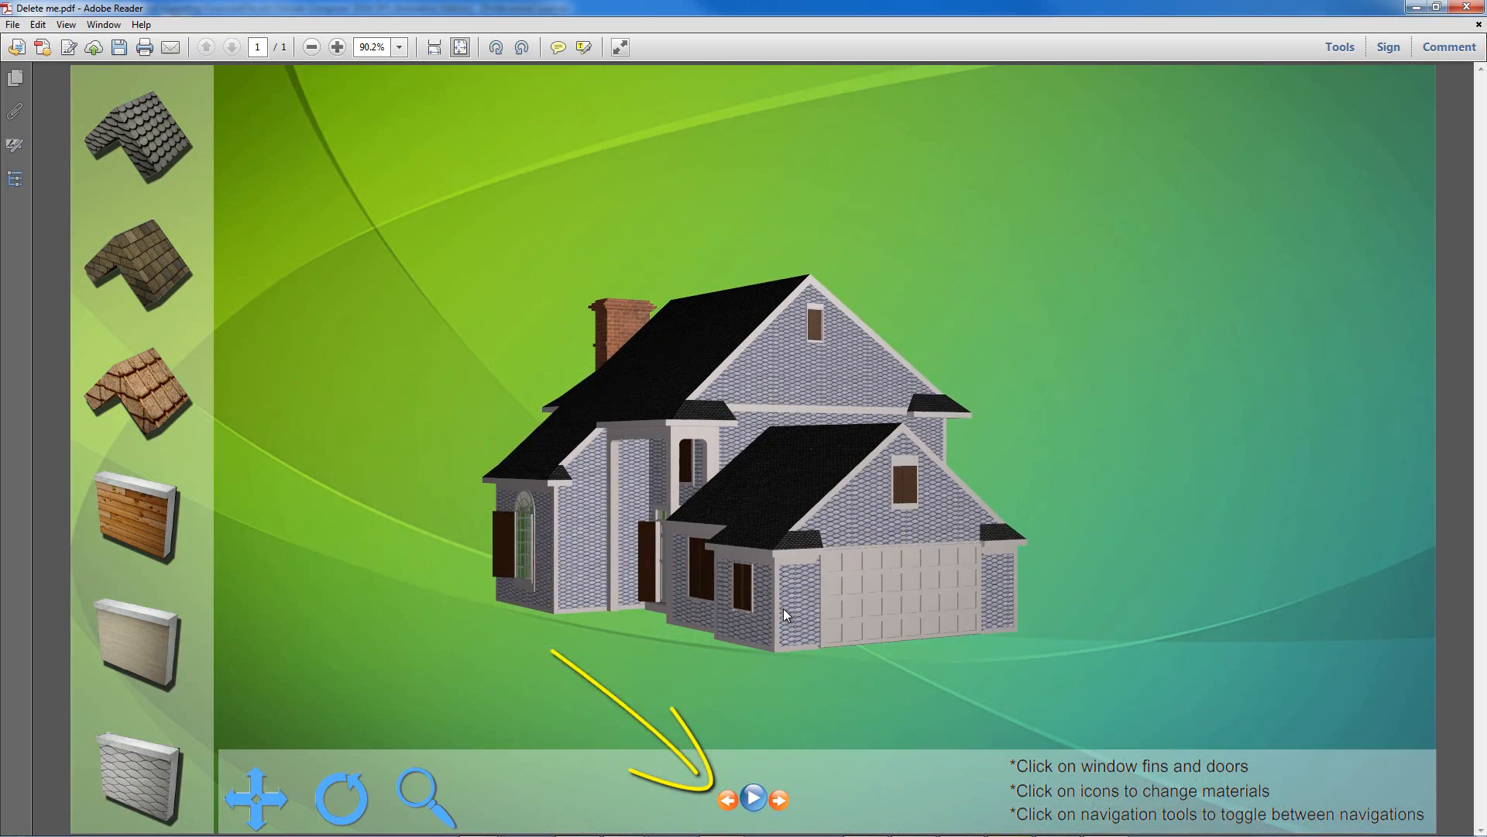
left_click(849, 581)
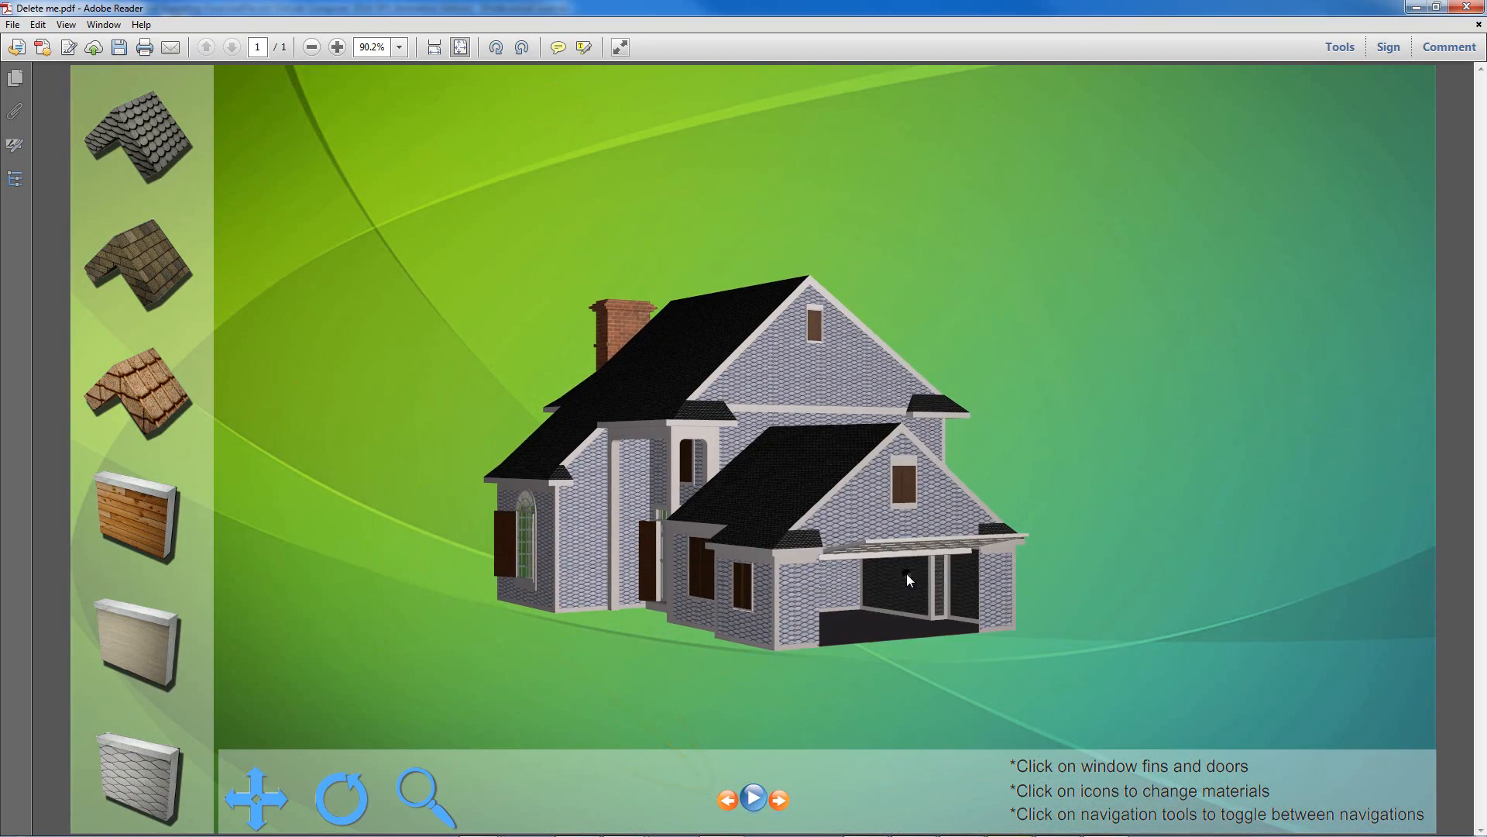
left_click(910, 481)
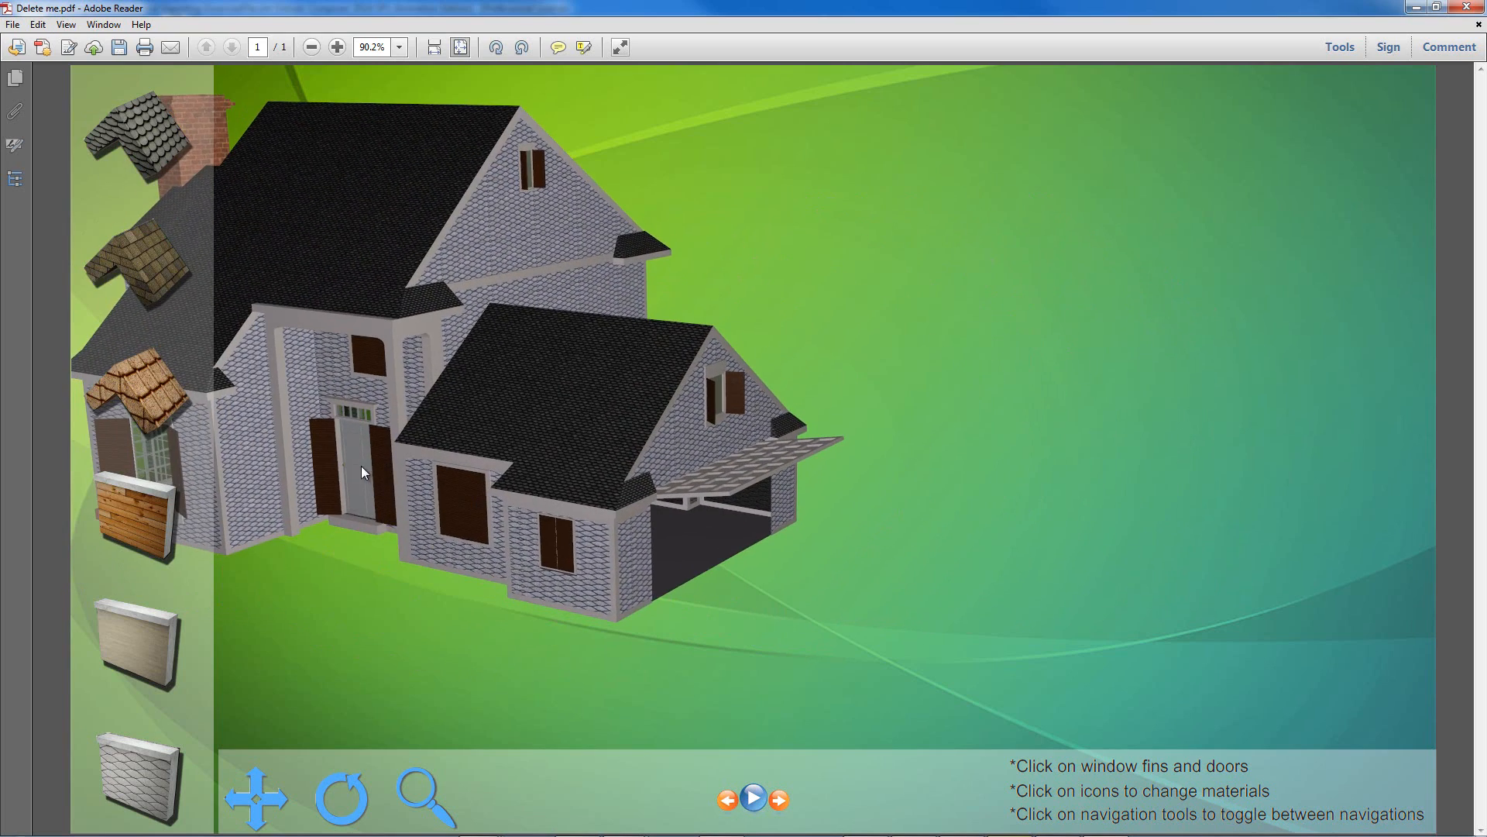
left_click(361, 471)
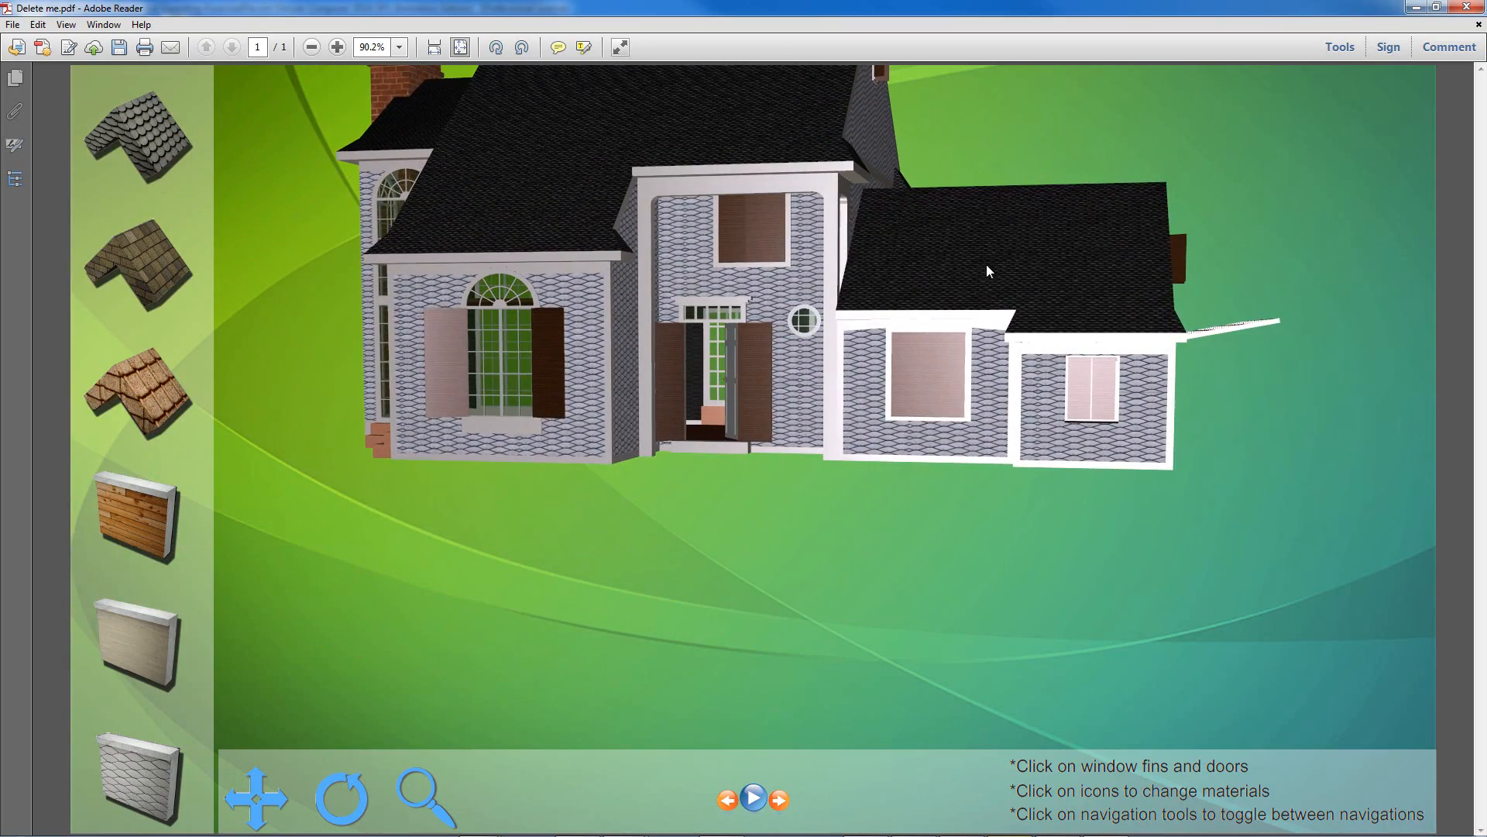
left_click_drag(703, 372, 1418, 406)
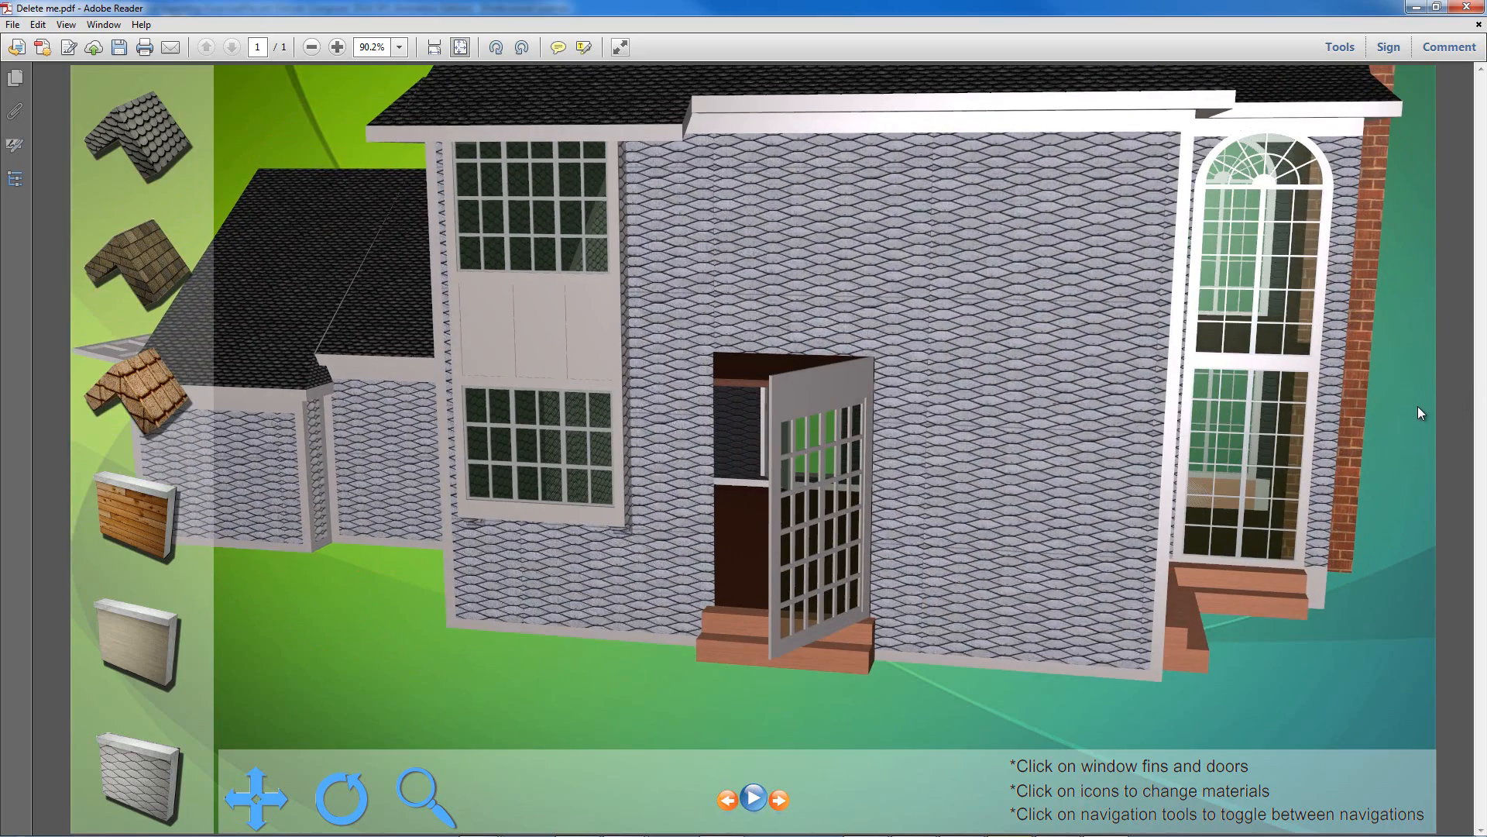
left_click(804, 381)
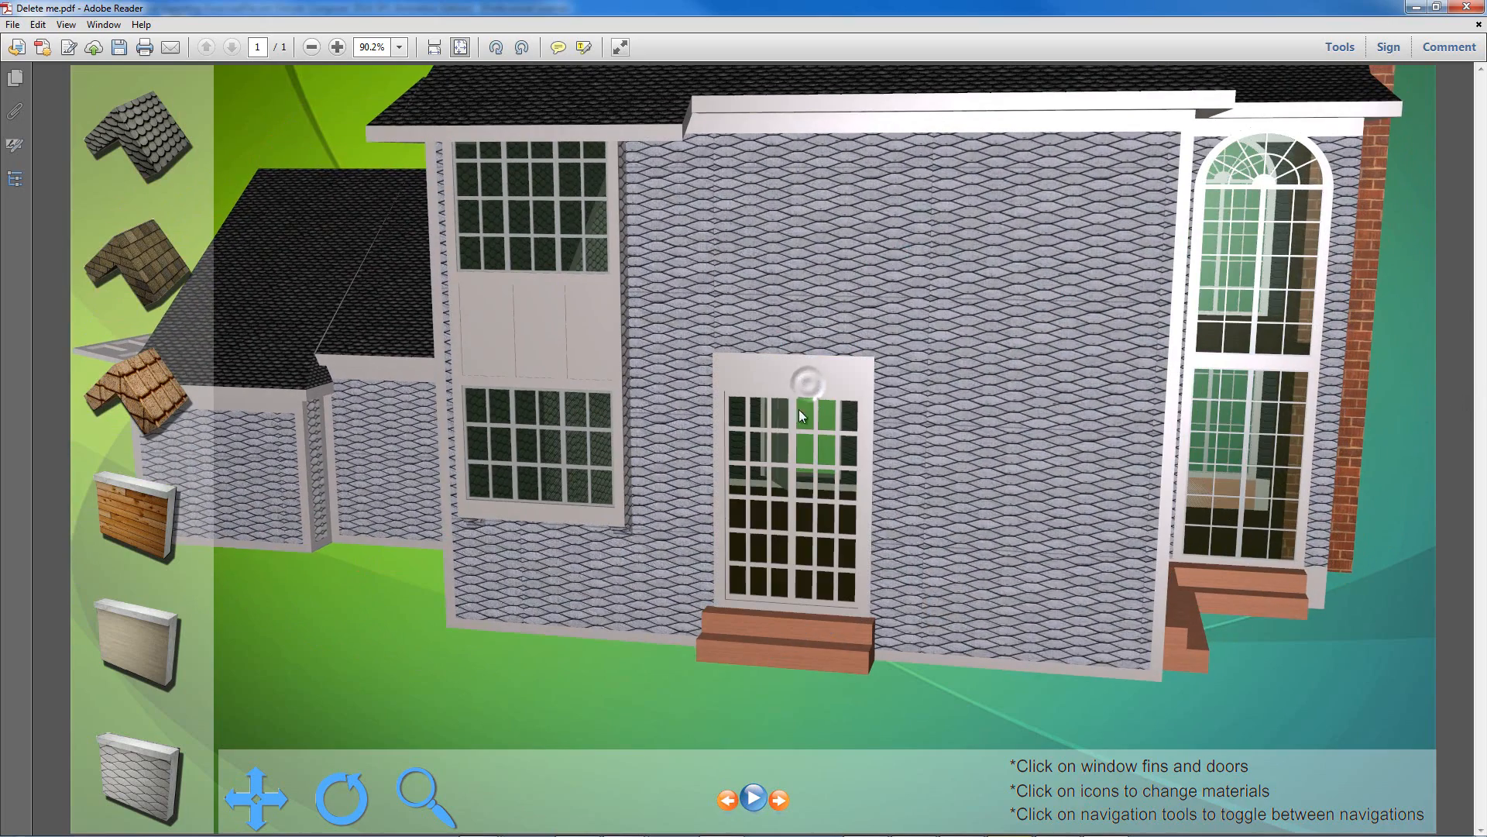
Step: Step through the preset views with beige siding, brick walls and a door close-up
left_click(780, 801)
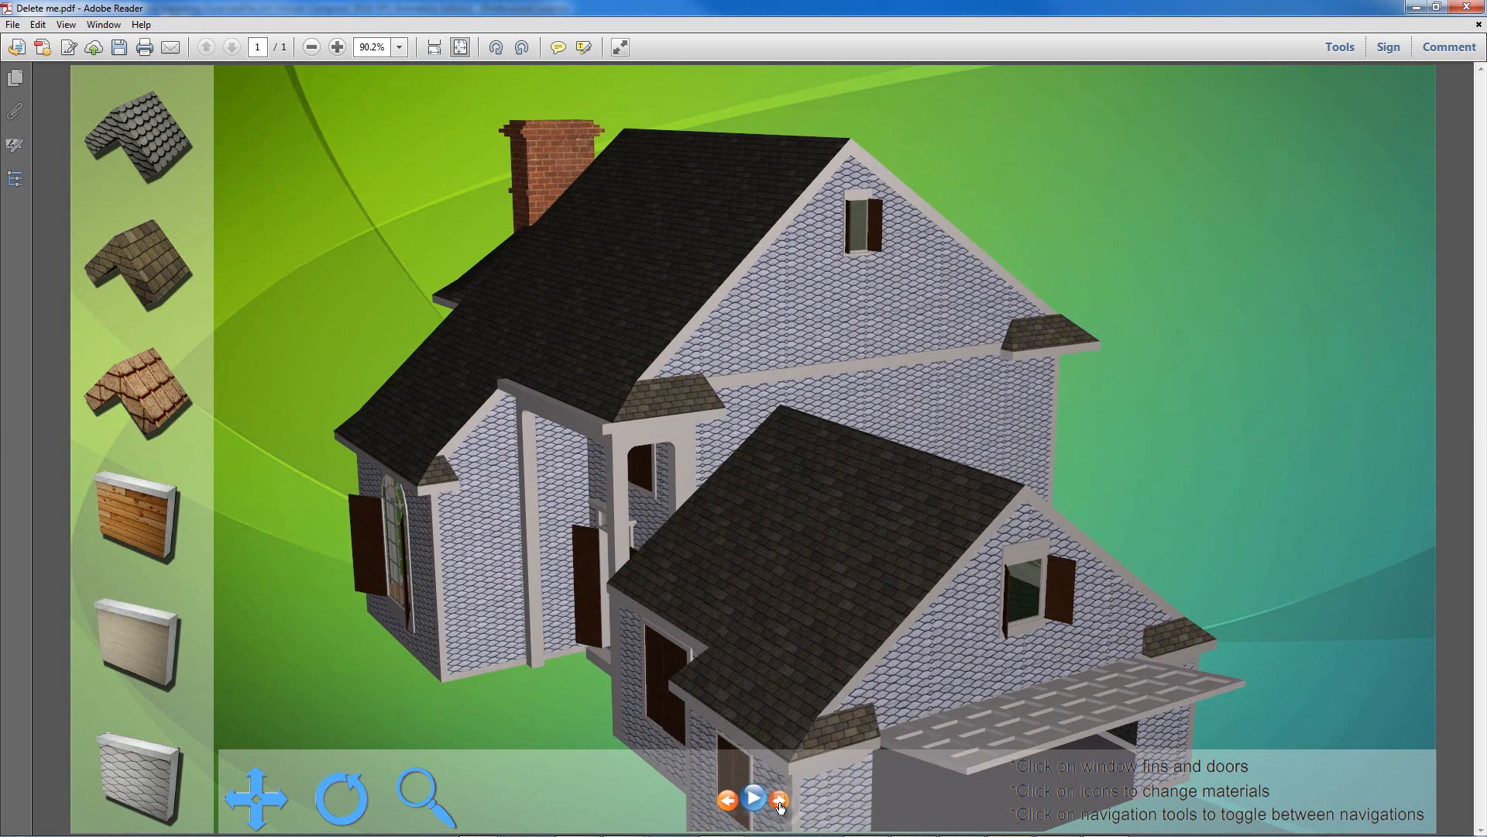
left_click(780, 801)
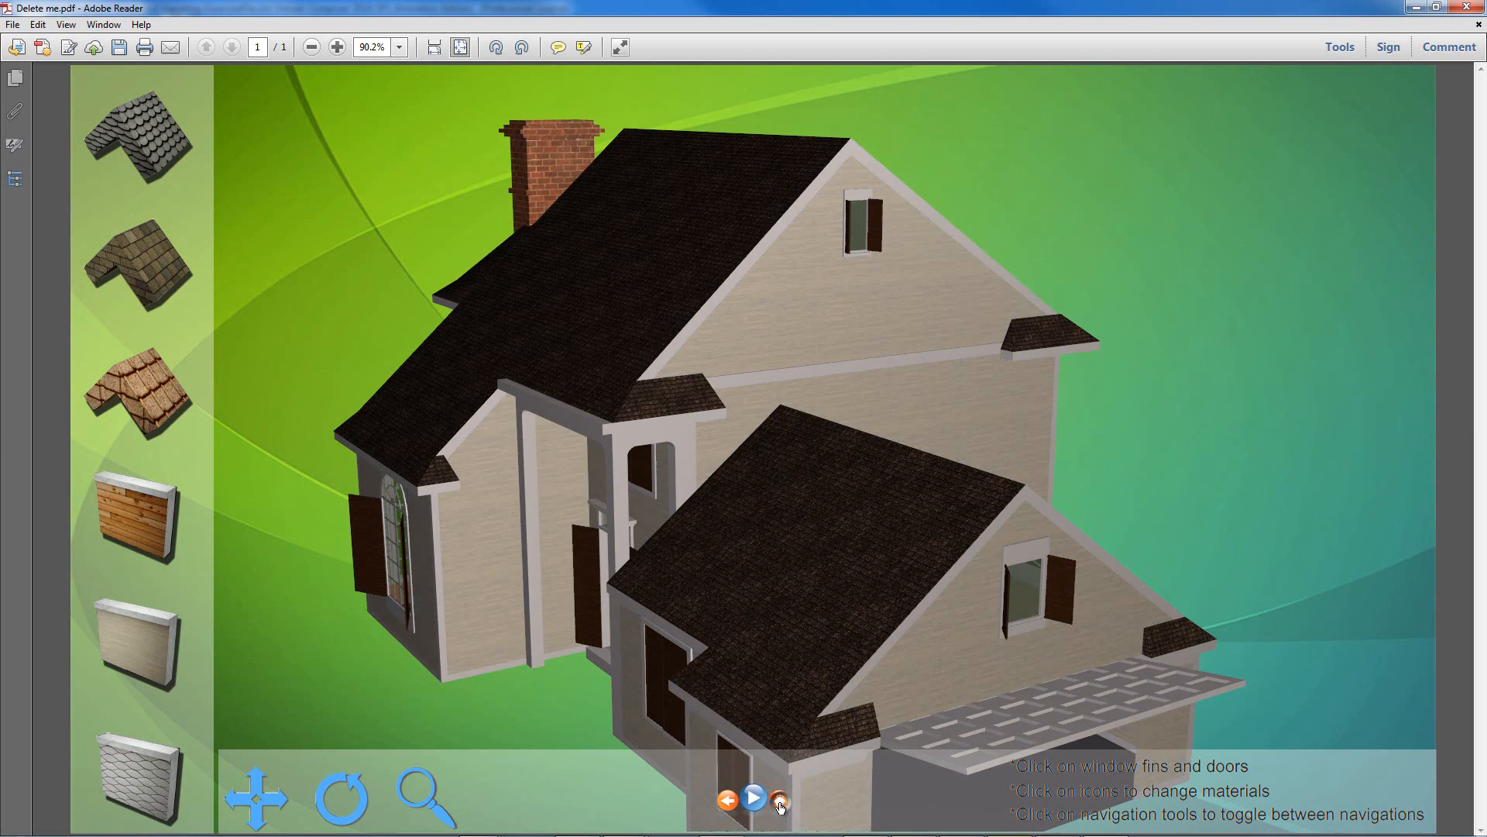
left_click(780, 803)
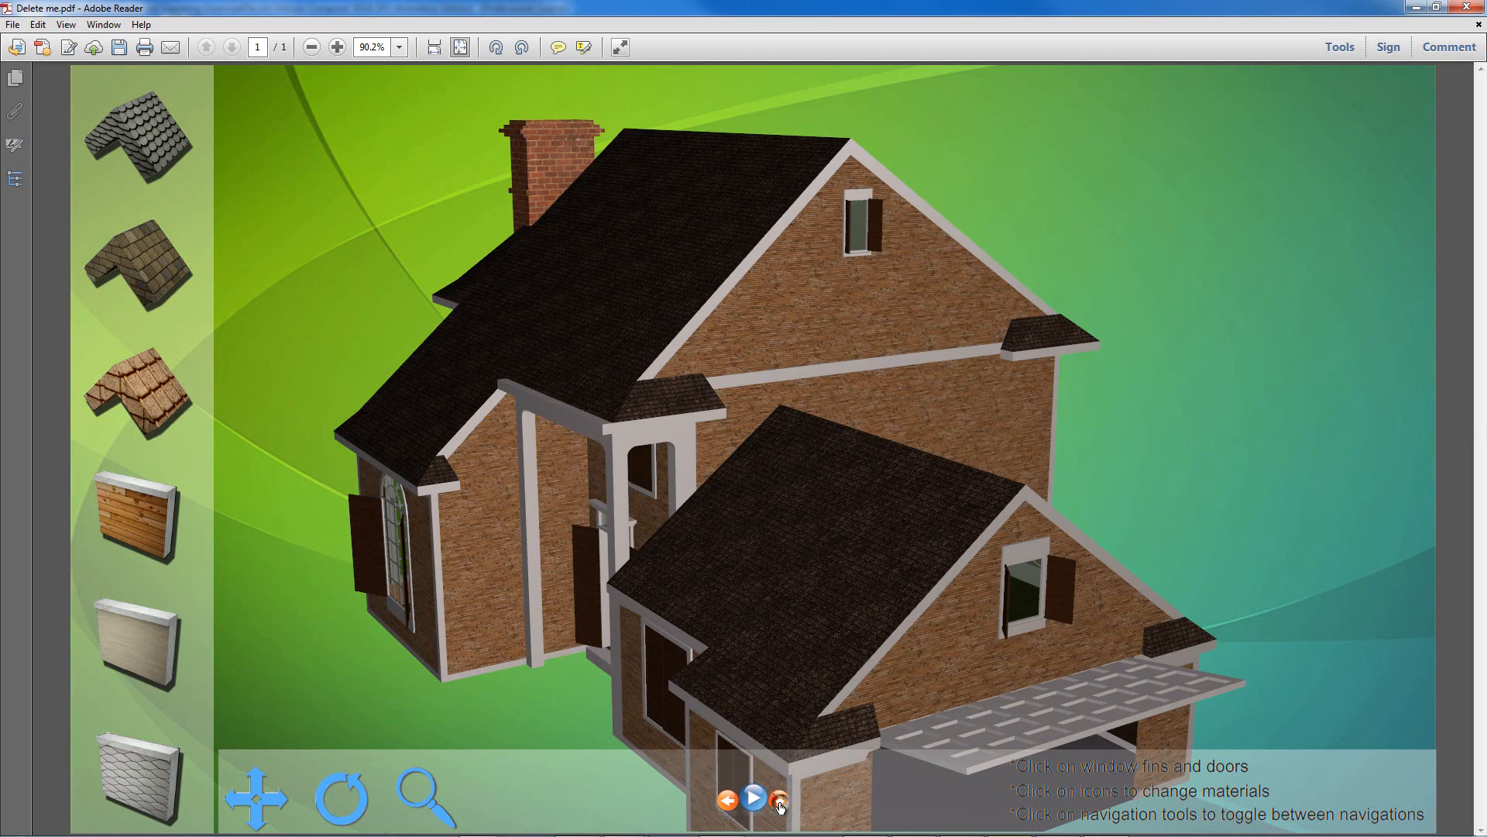
left_click(779, 802)
left_click(779, 802)
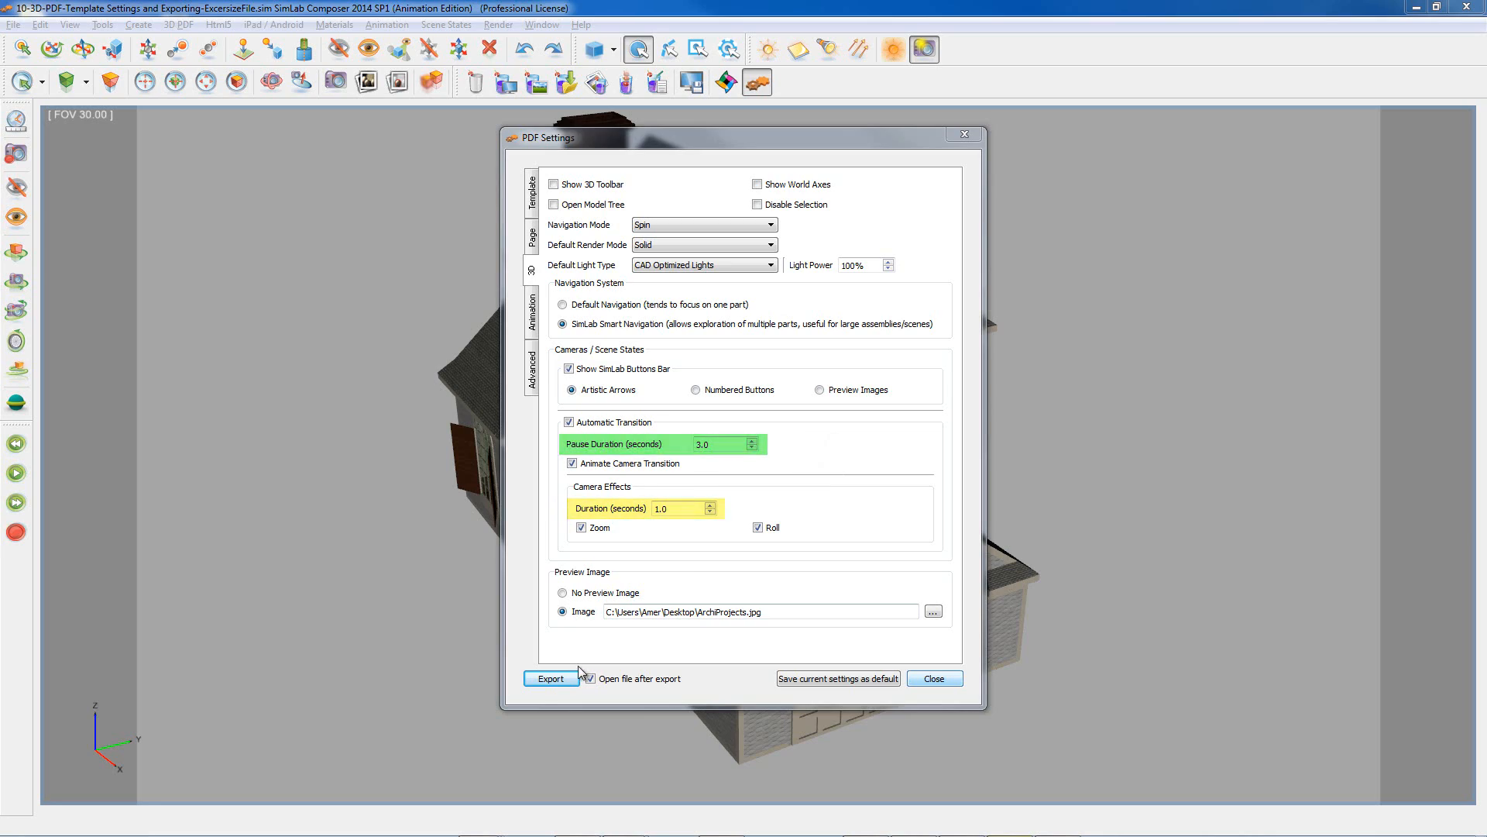
left_click(551, 679)
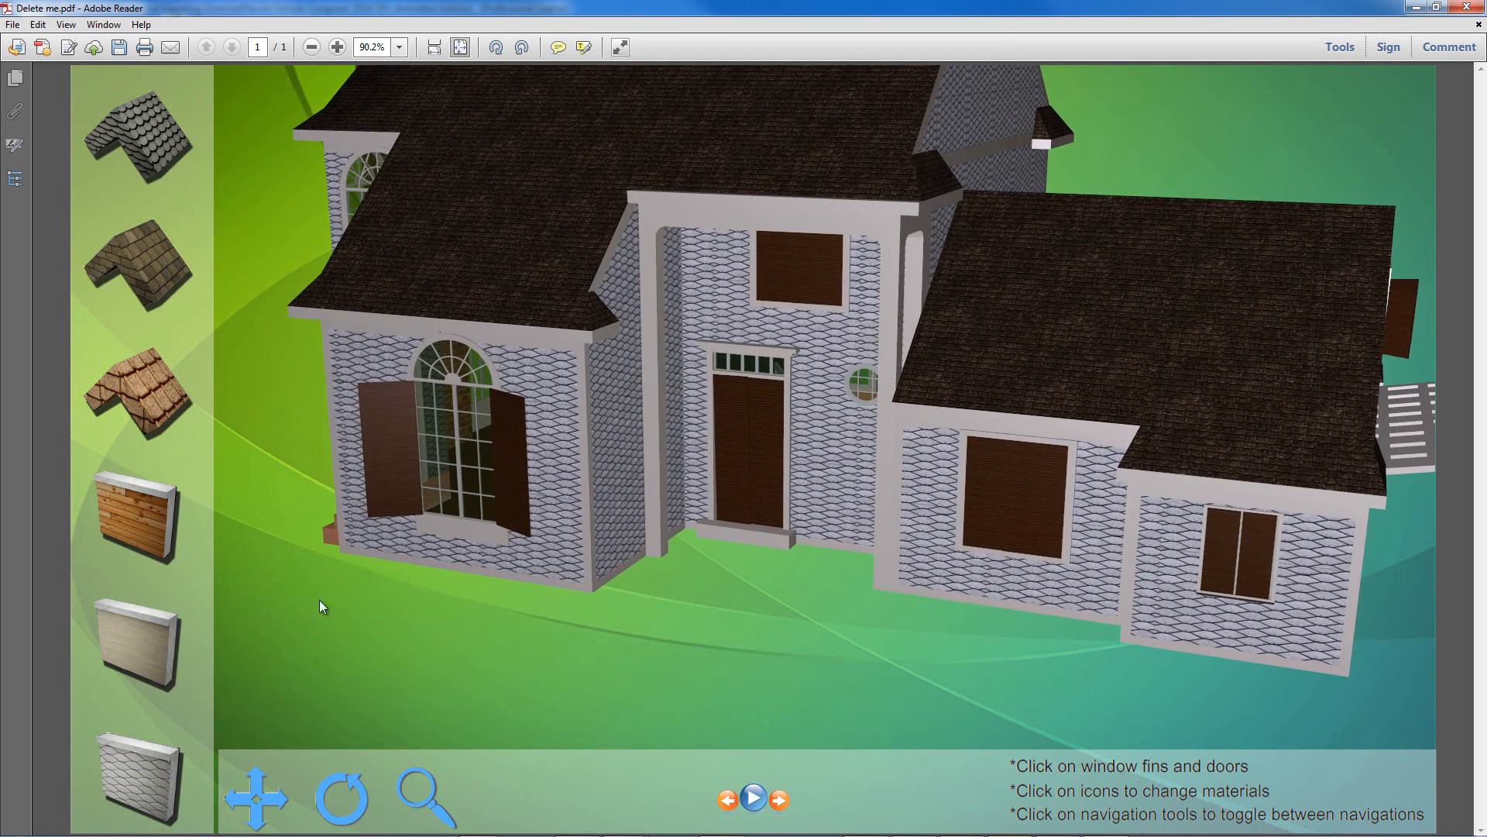
Step: Switch the roofs to grey, then dark brown shingles, and the walls to brick, beige, then grey siding
left_click(141, 267)
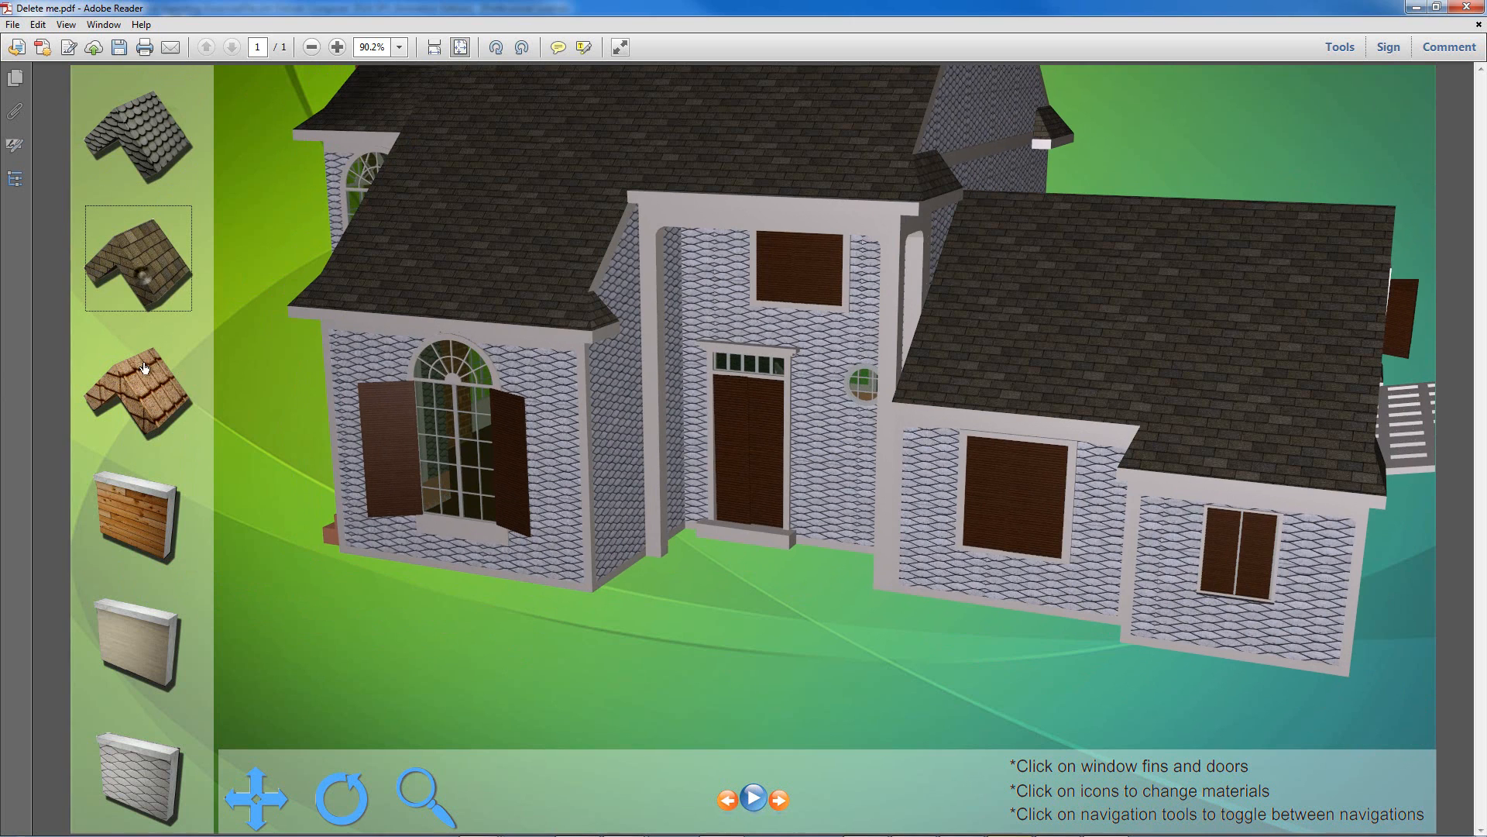
left_click(149, 400)
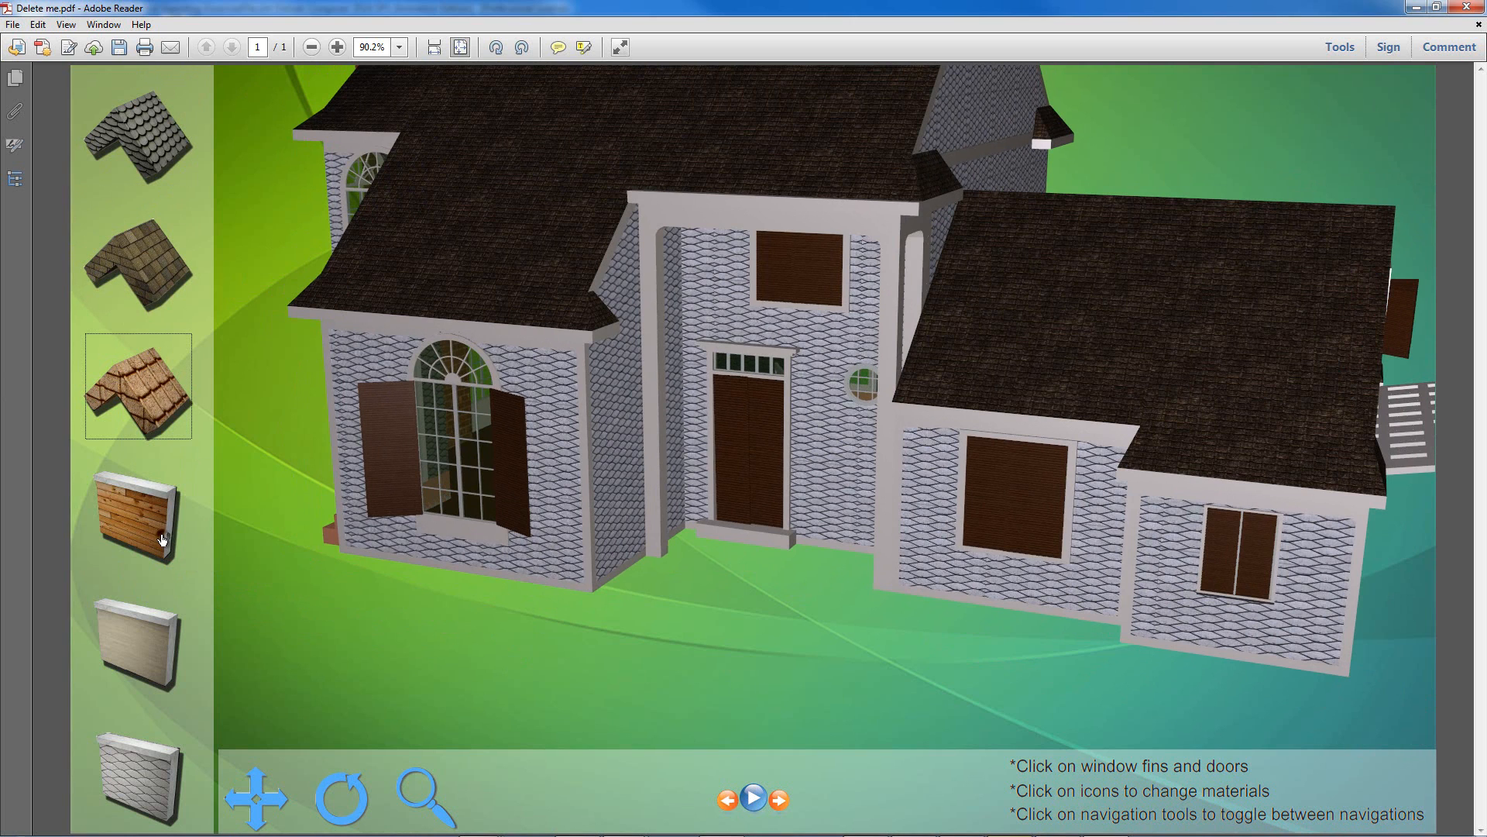
left_click(164, 536)
left_click(153, 676)
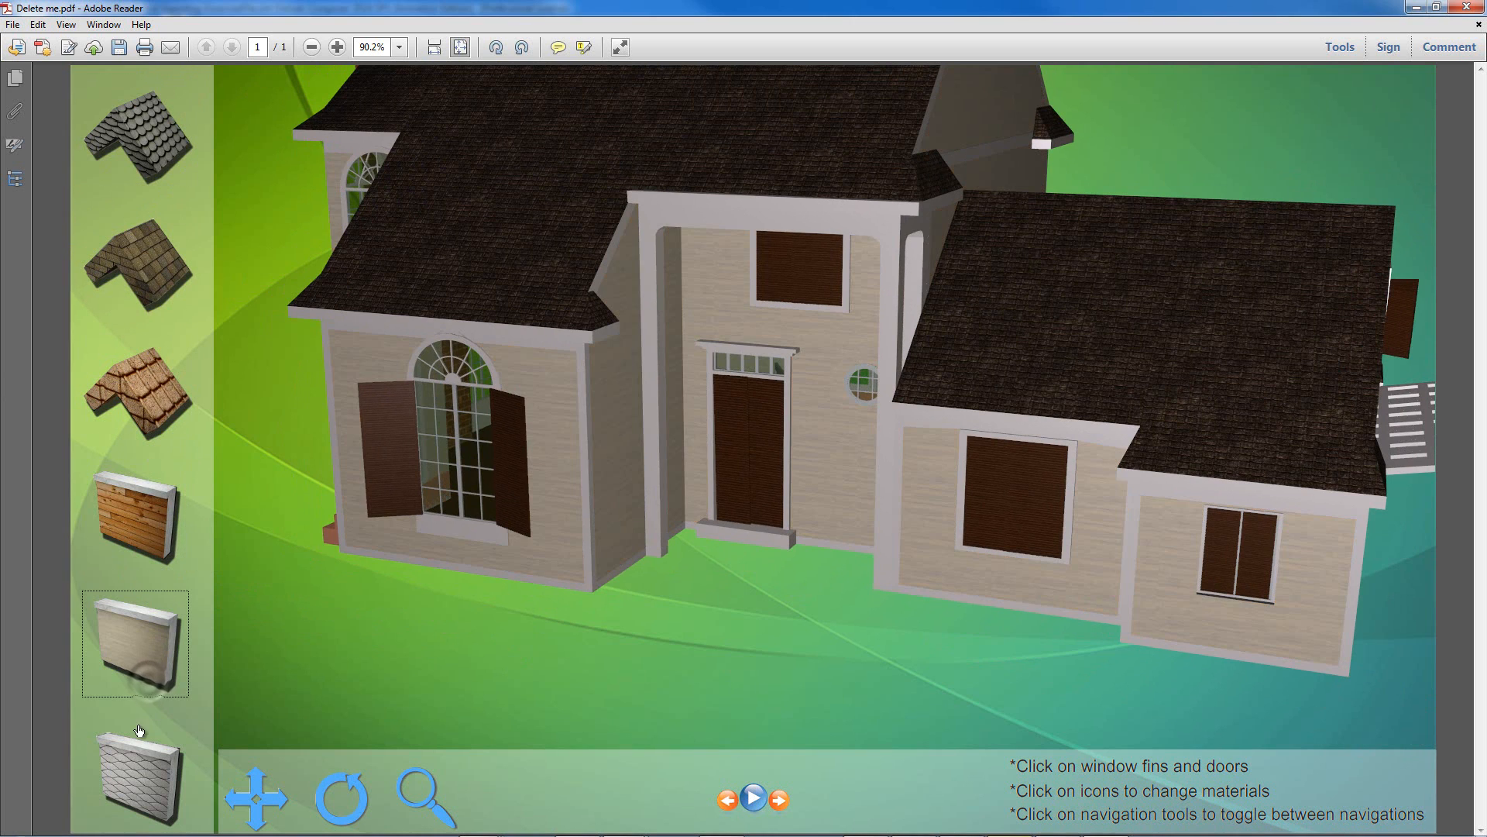
left_click(139, 786)
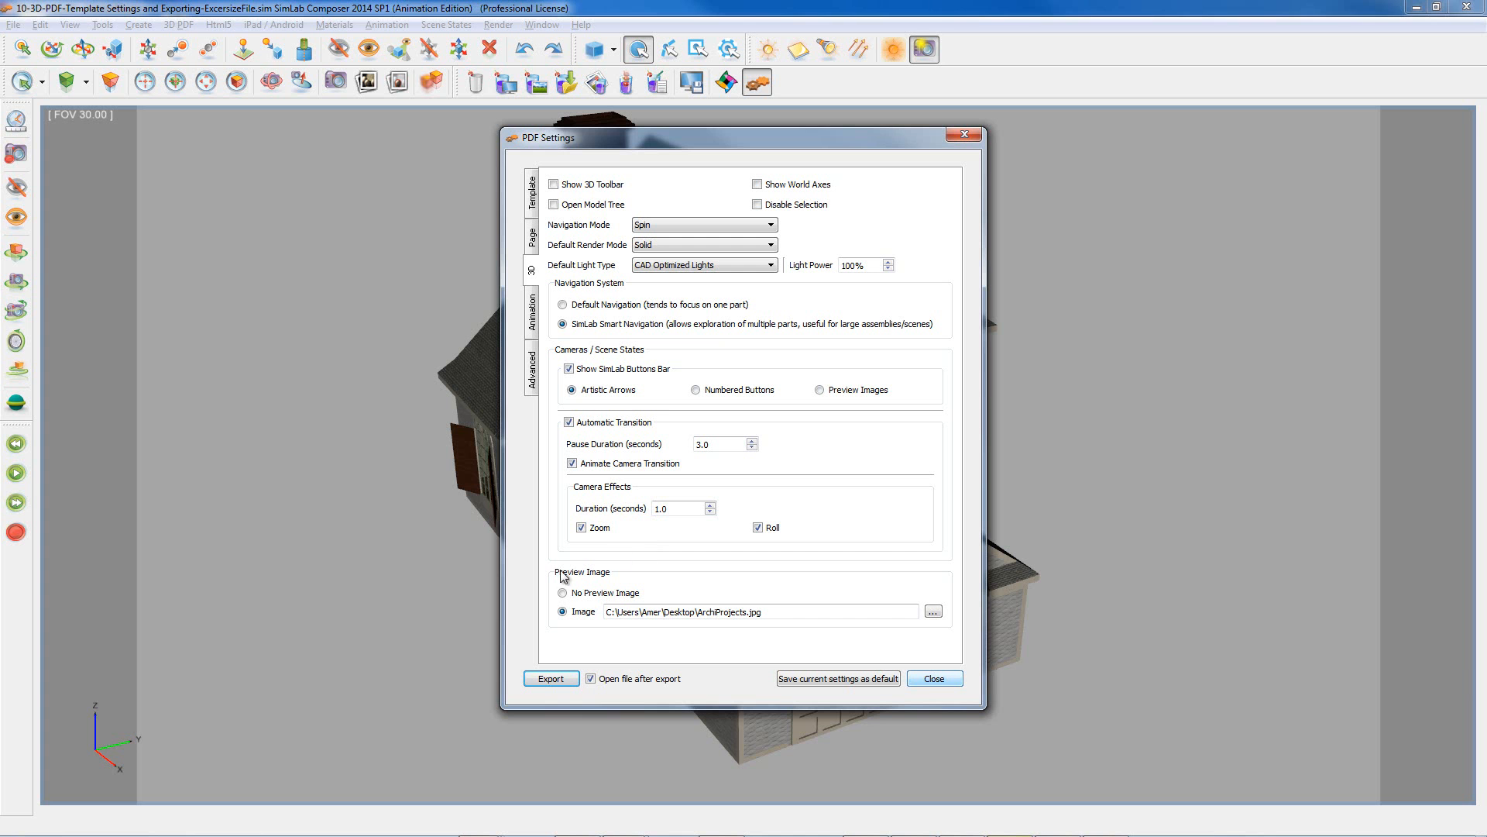
Step: Check the Animation export settings, then display the Advanced options with JavaScript fields and export checkboxes
left_click(530, 313)
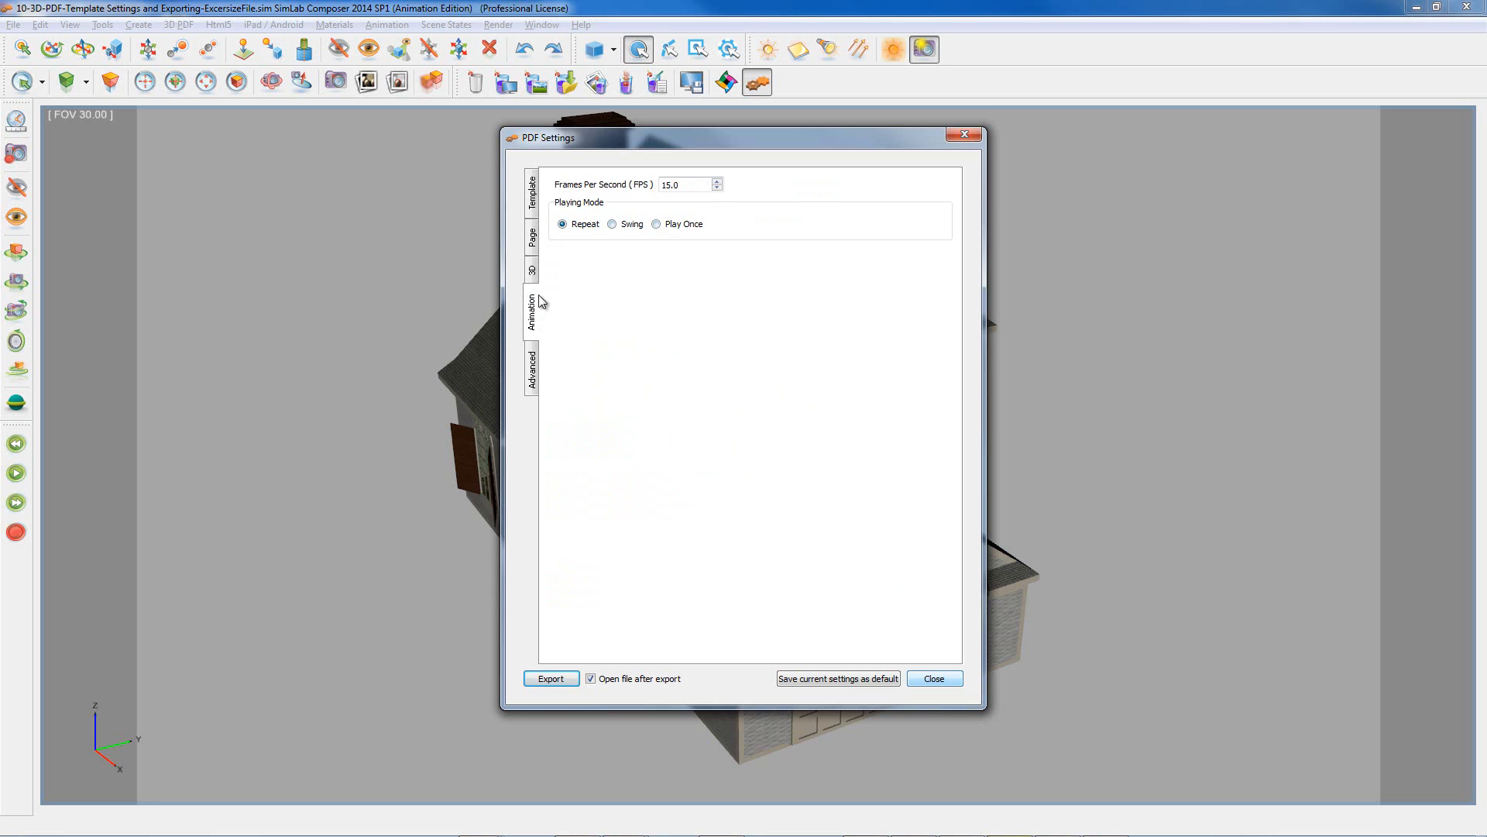
left_click(533, 378)
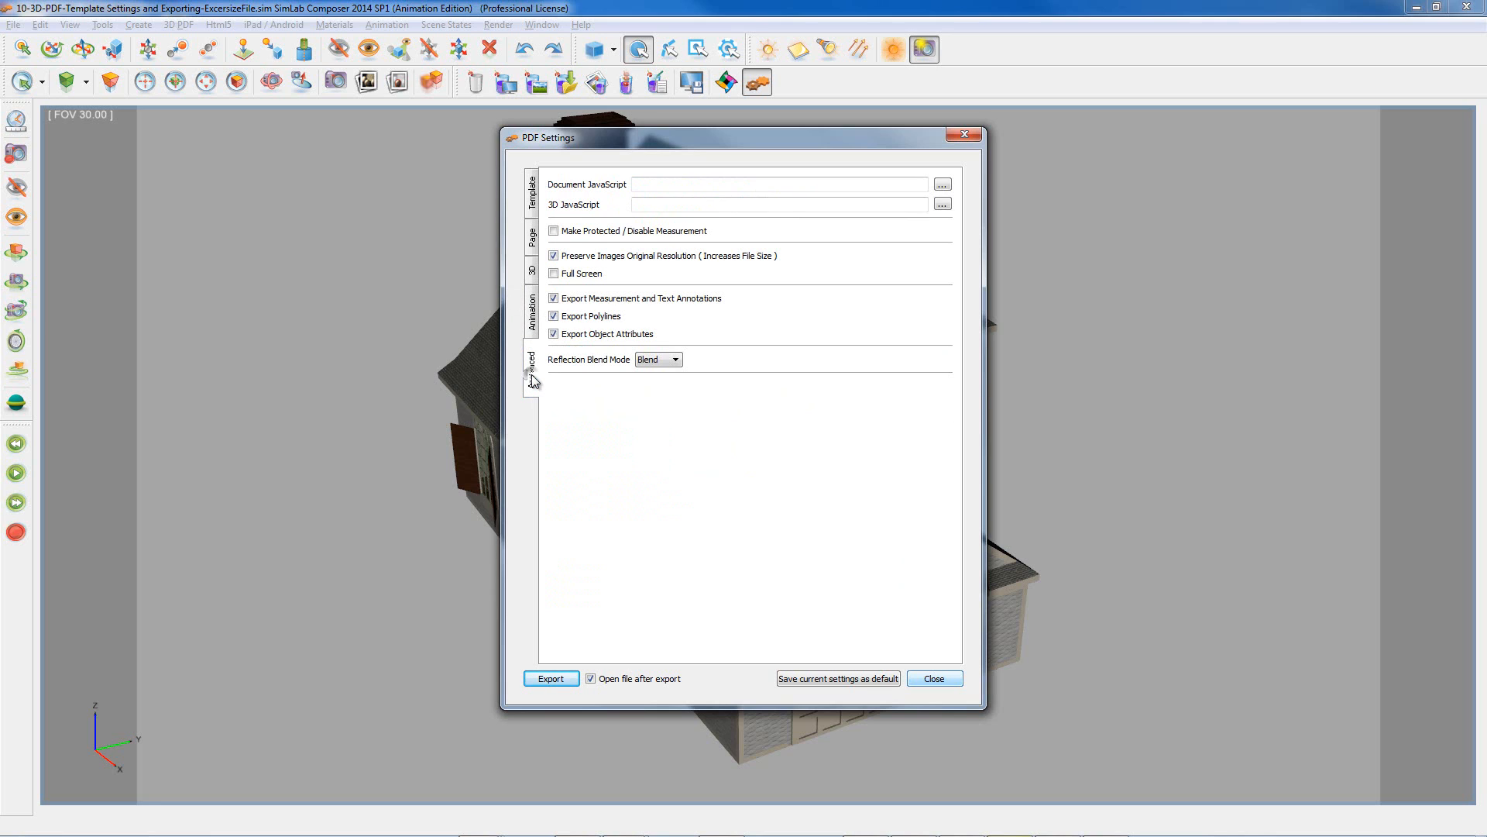